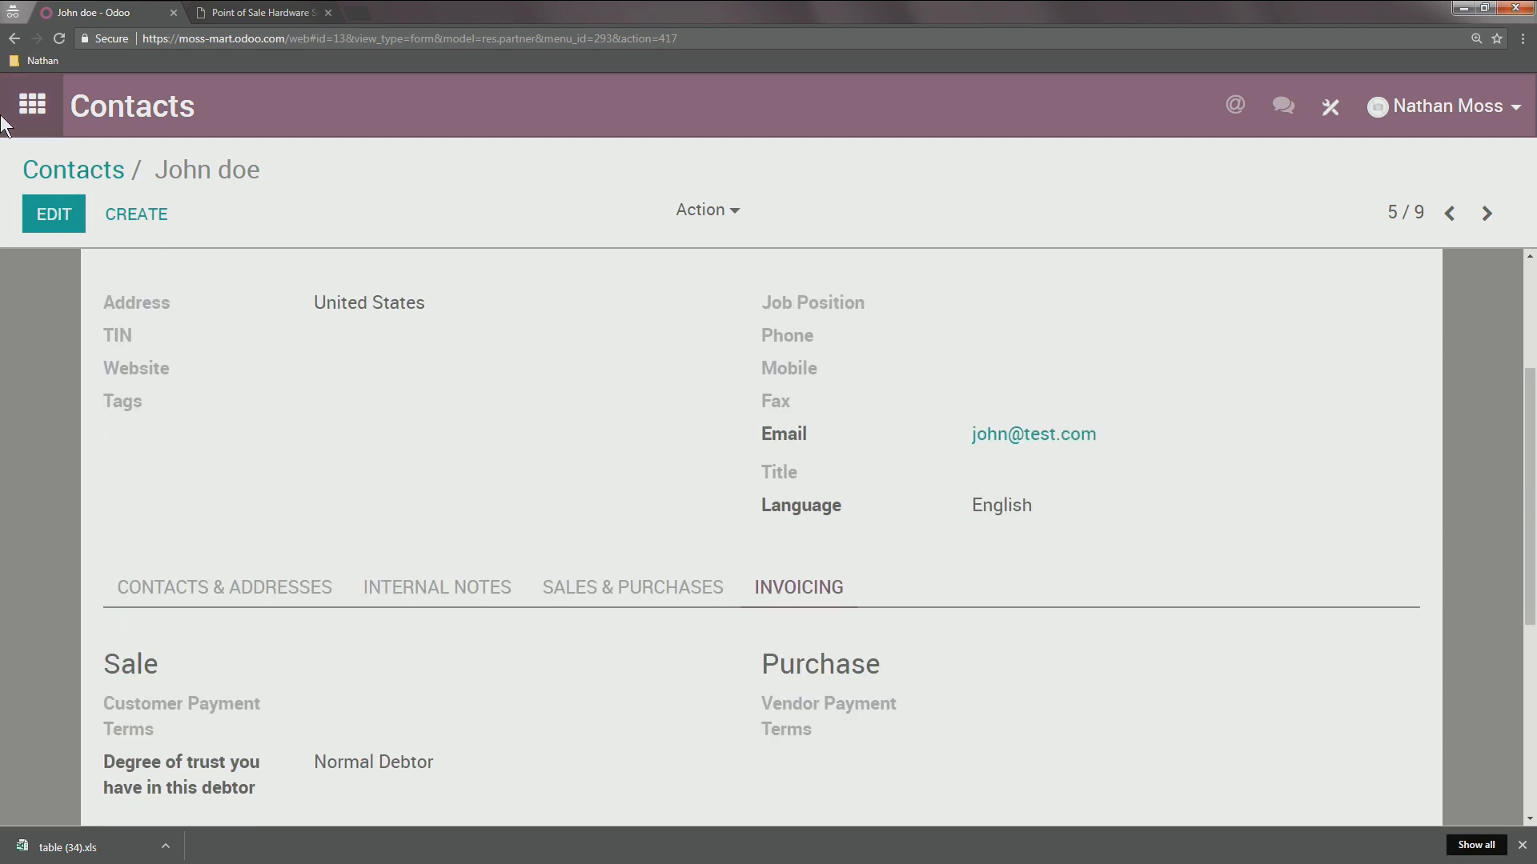
Open the Main point of sale's settings and add Fiscal Position for United States to its fiscal positions
click(32, 105)
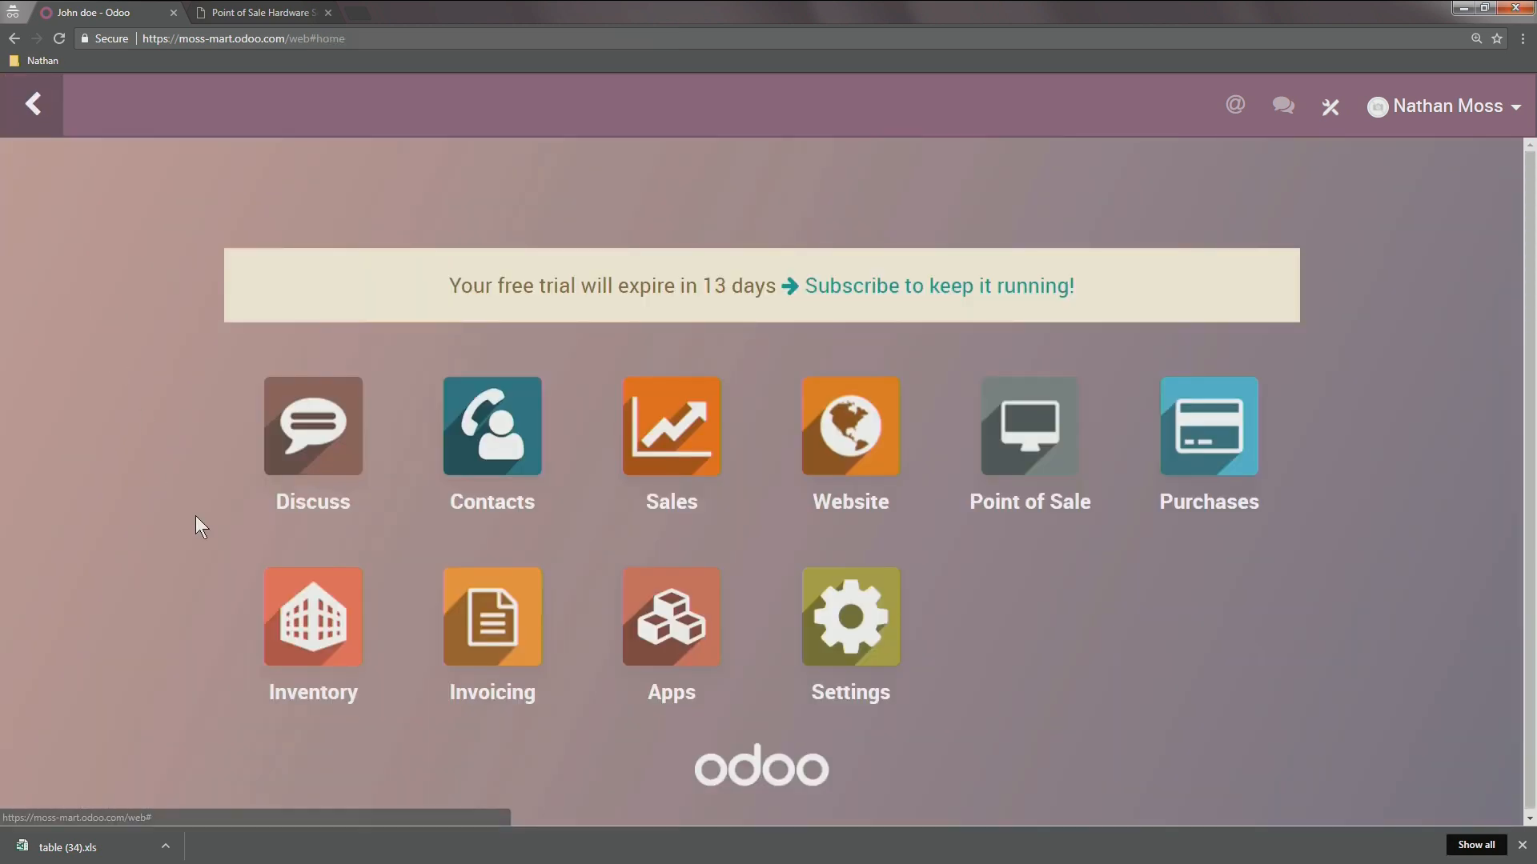
click(1024, 424)
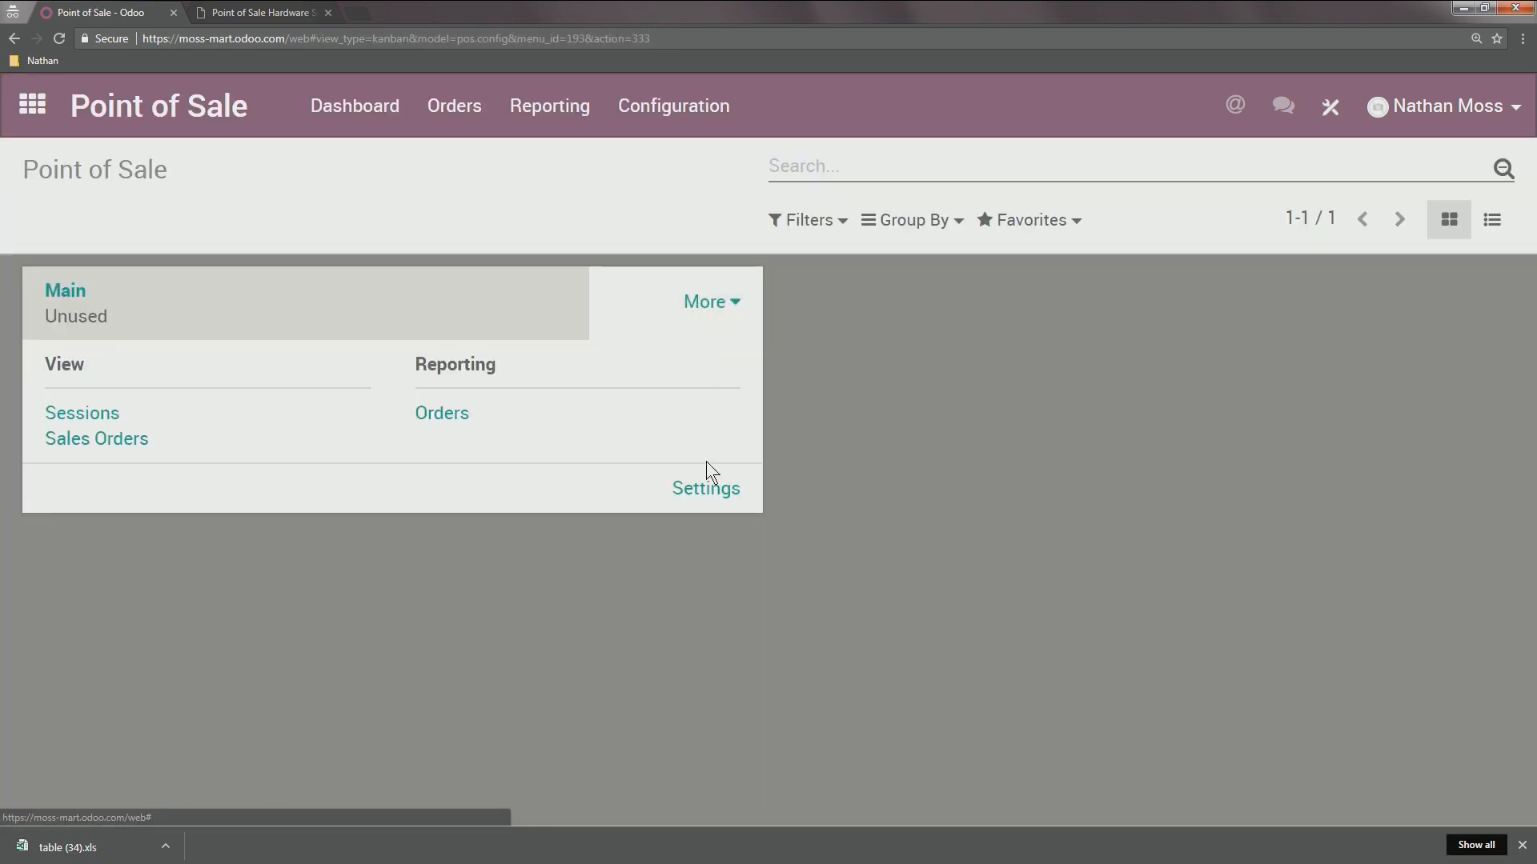
click(703, 503)
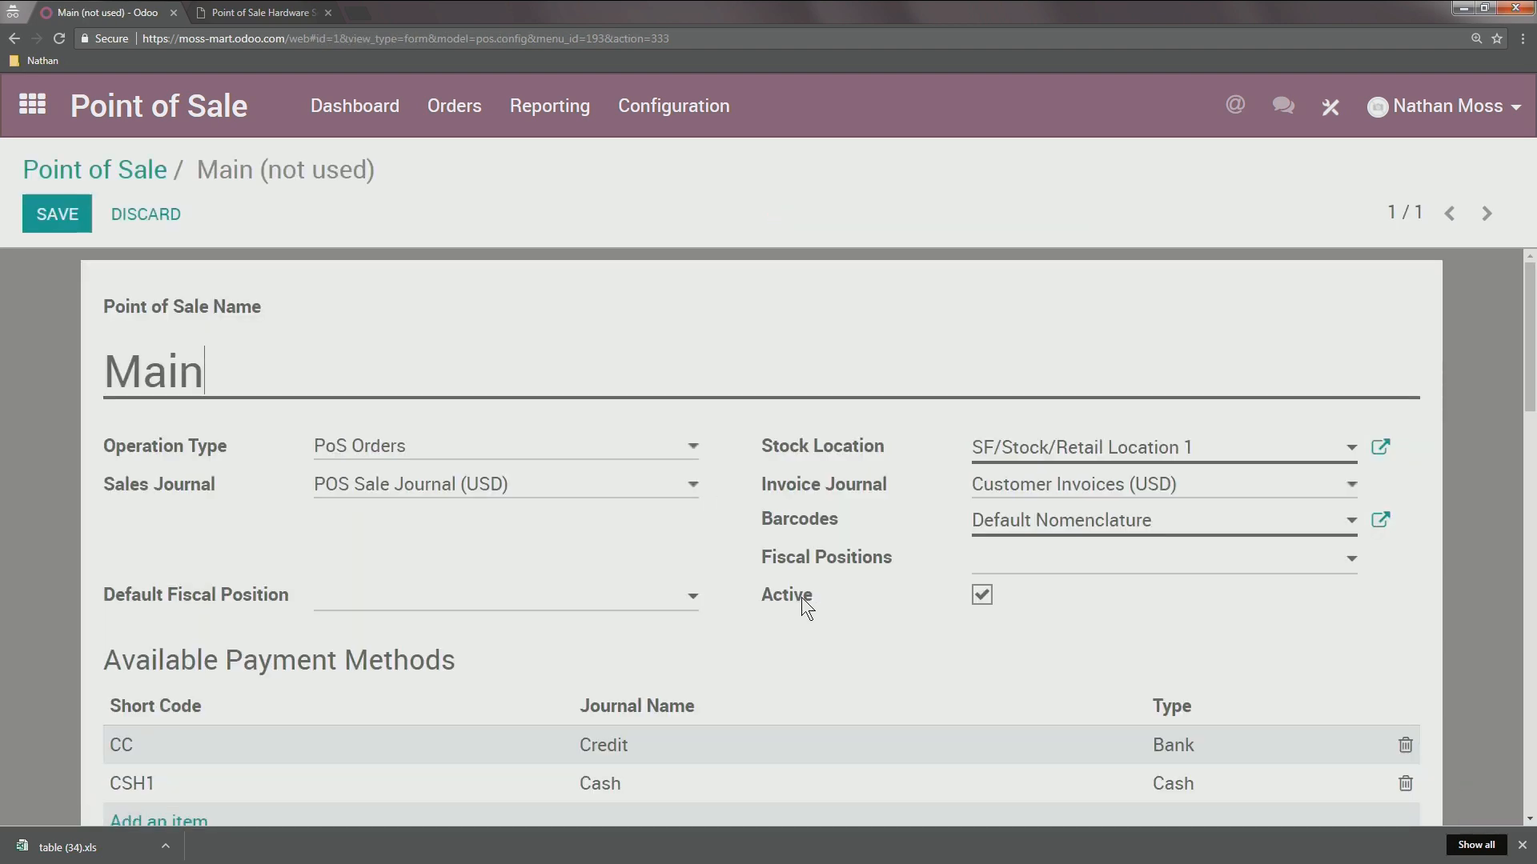
scroll(801, 597, down, 1)
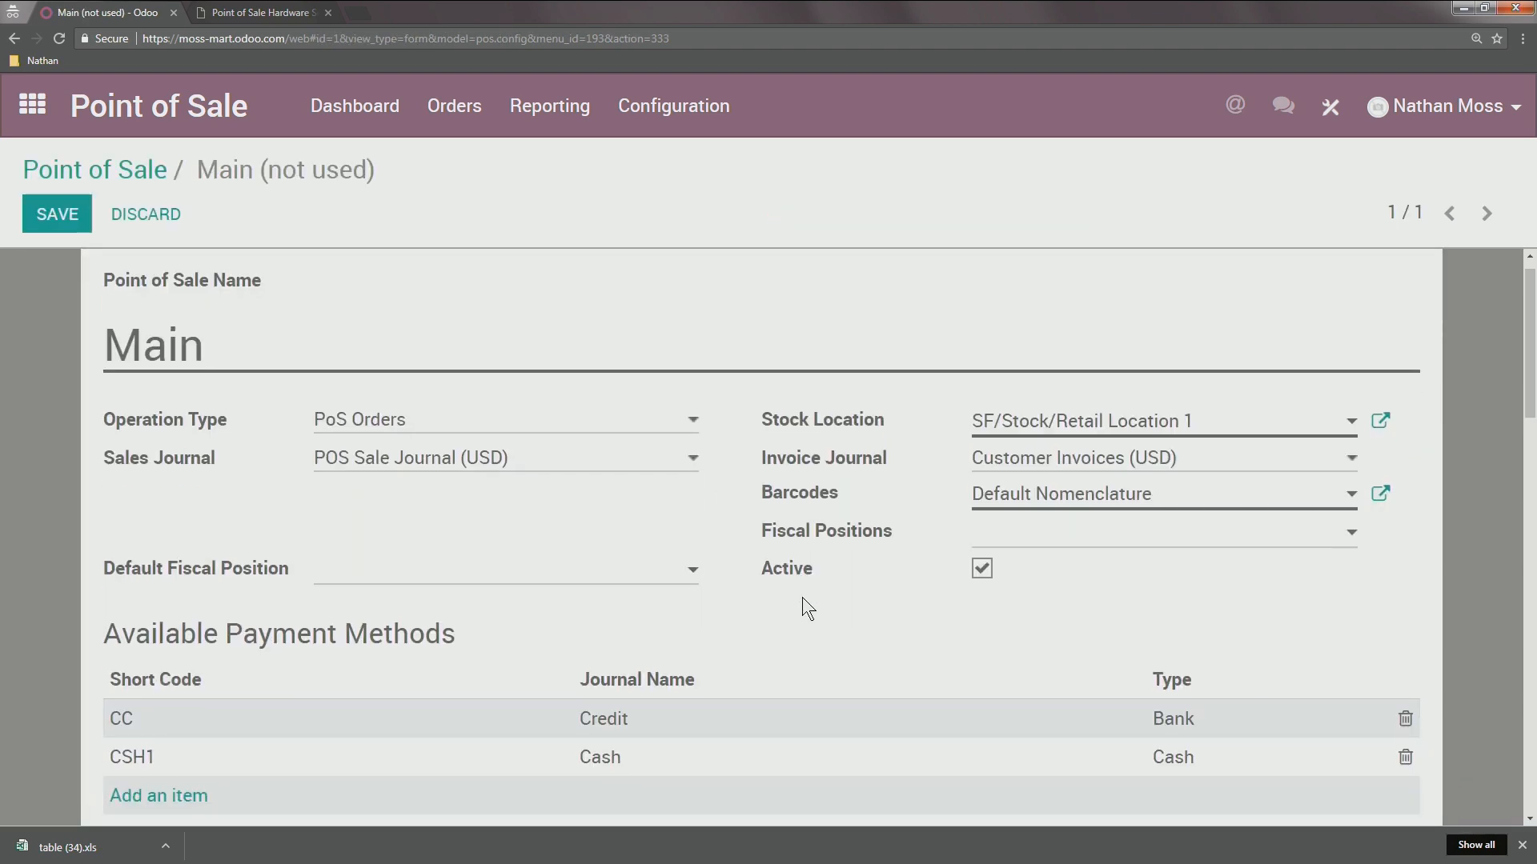
click(1008, 532)
click(1027, 587)
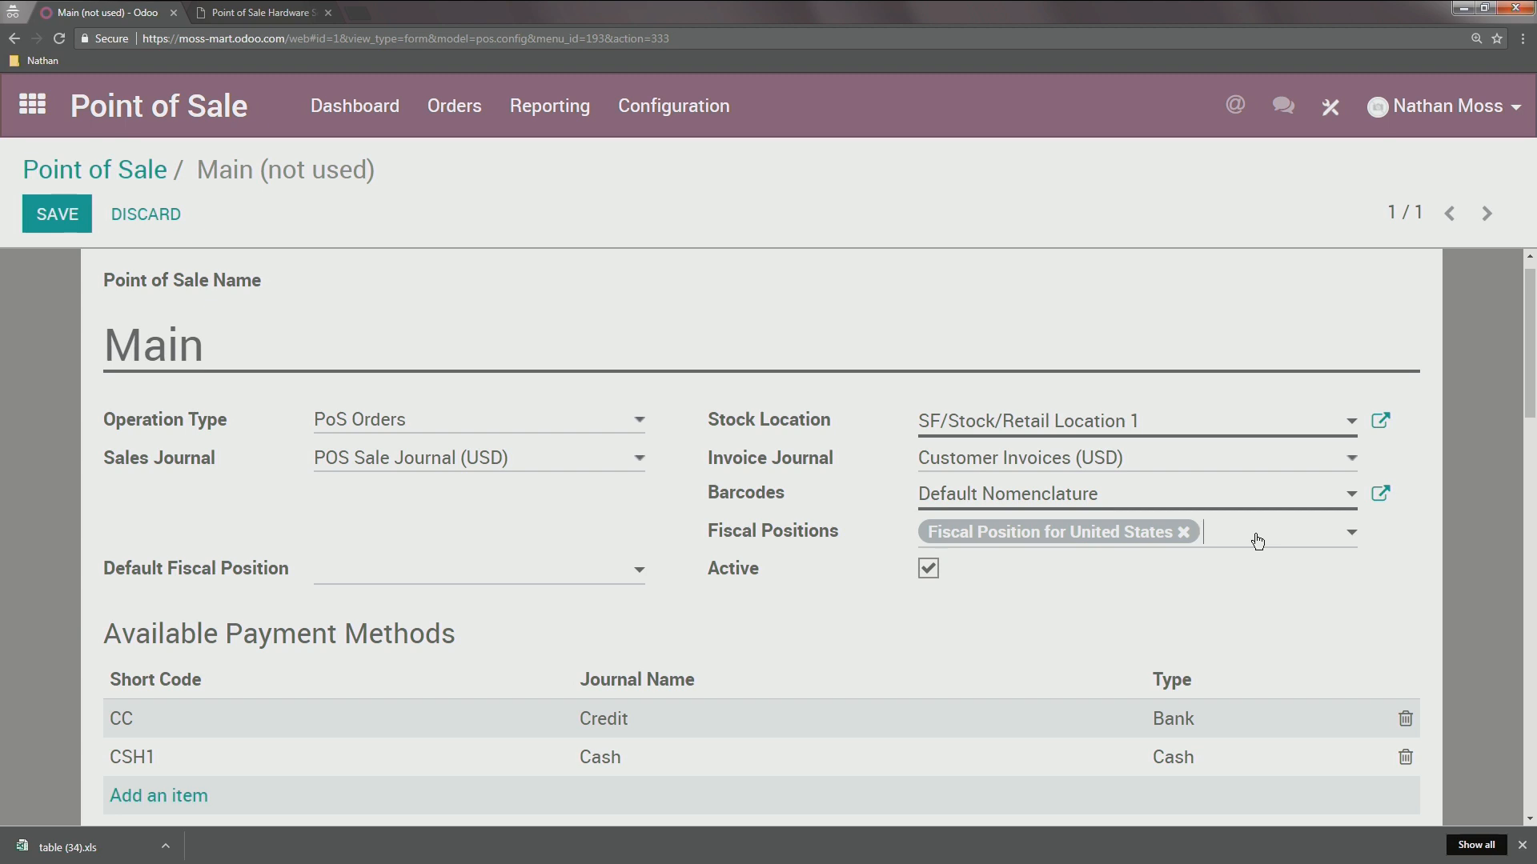
Remove the United States fiscal position from the Main point of sale and leave its settings, discarding the changes
click(1183, 533)
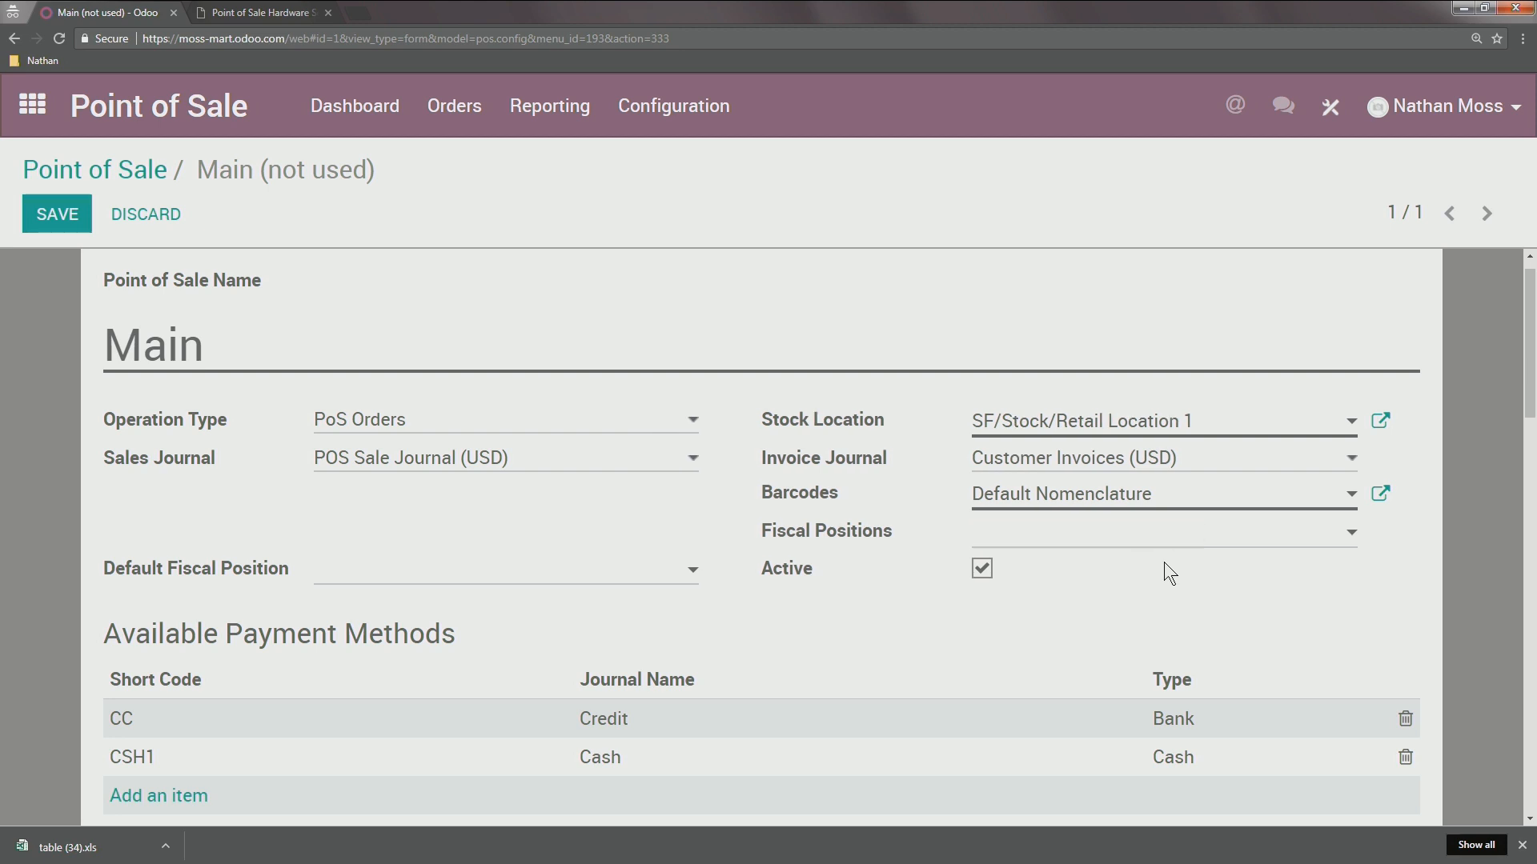
click(76, 175)
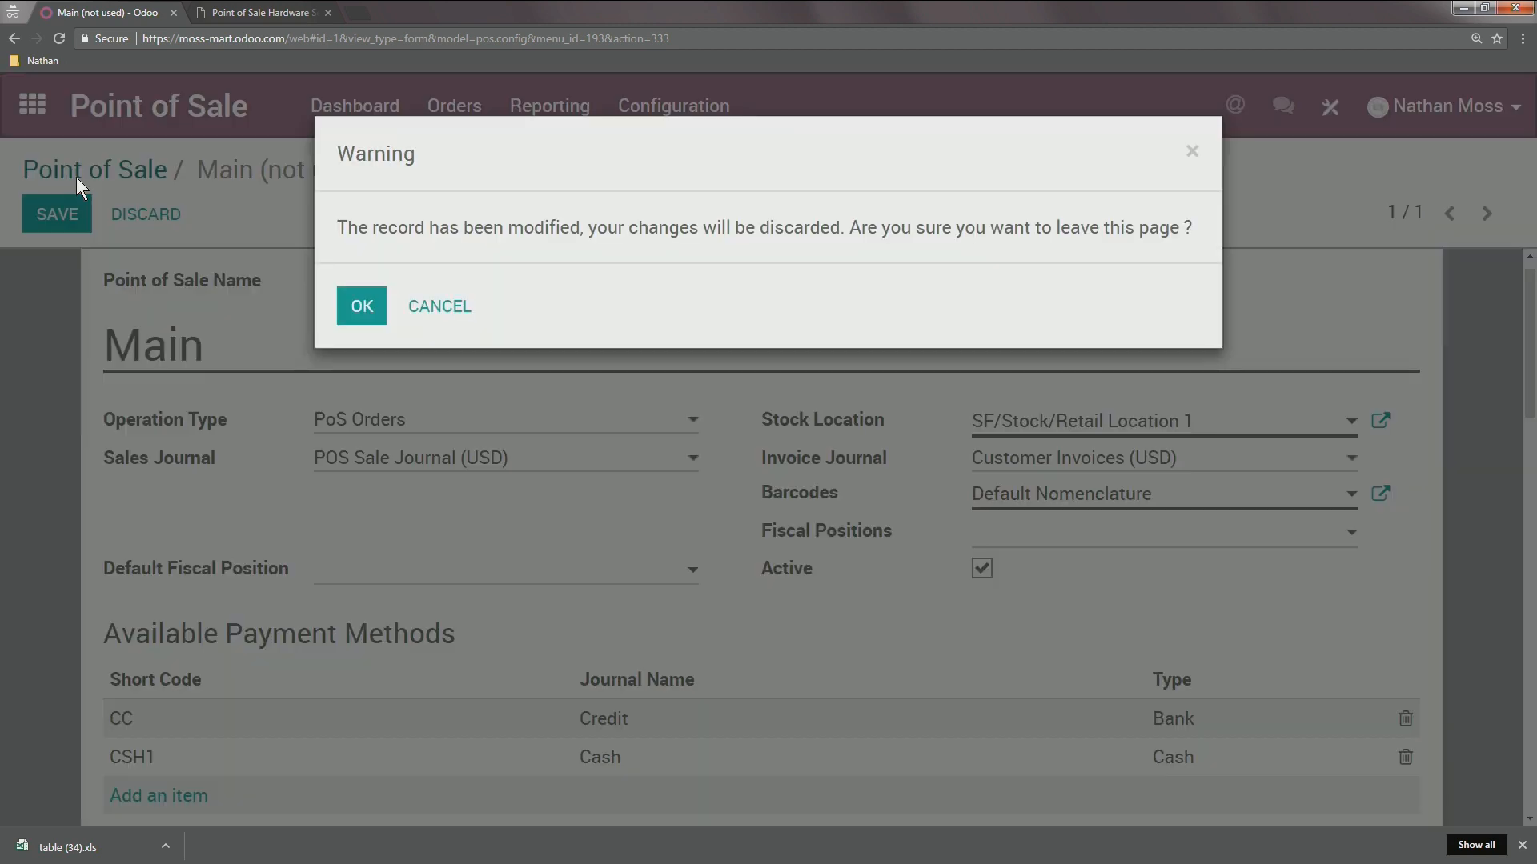
click(358, 316)
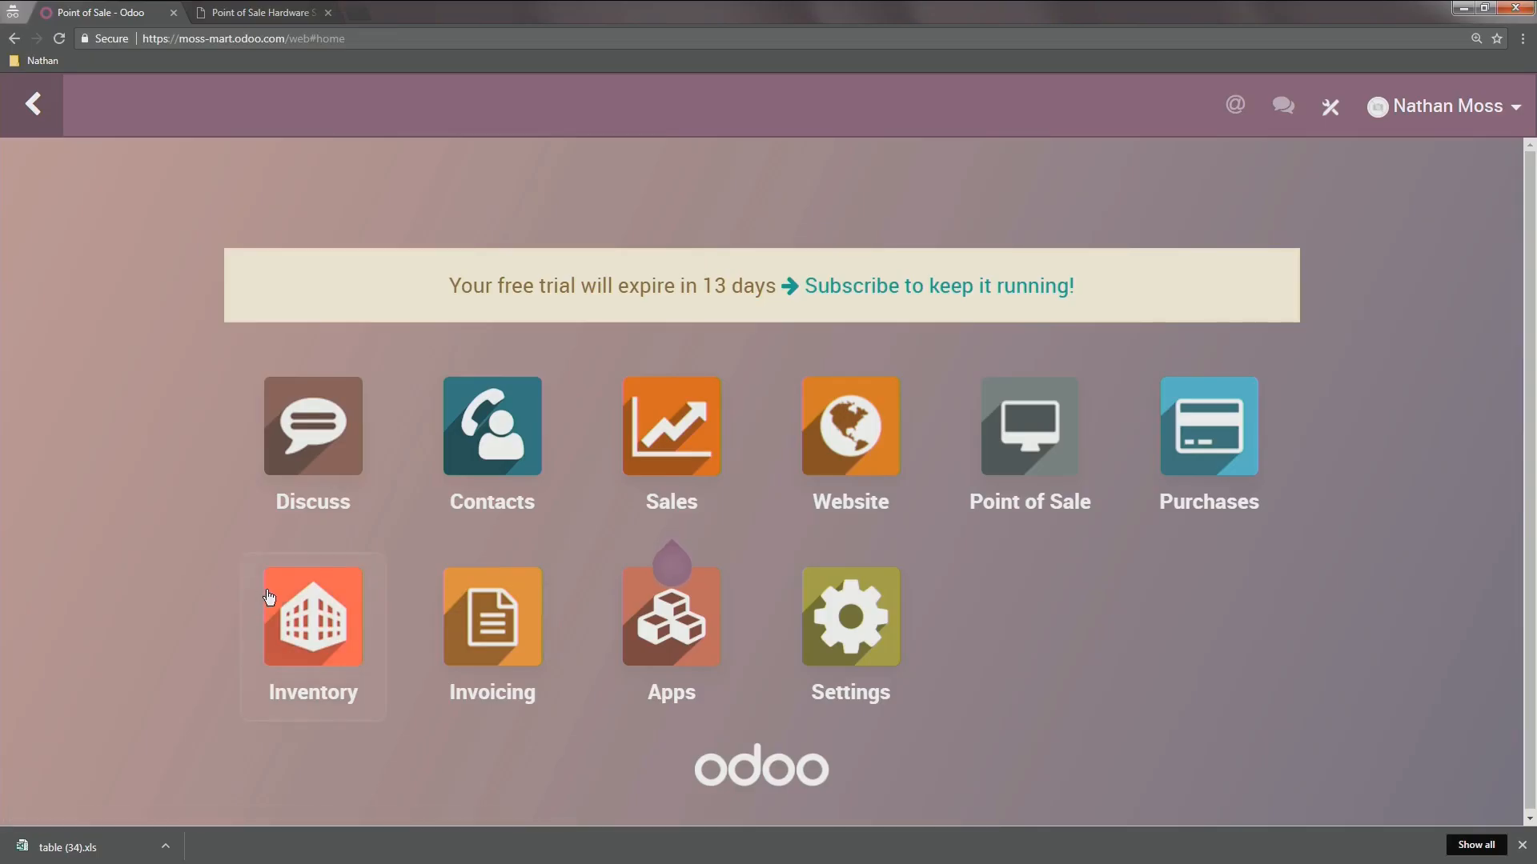
Open the Mens' Multivitamin - 85 Tablets product in Inventory and view its Supplements internal category
click(268, 594)
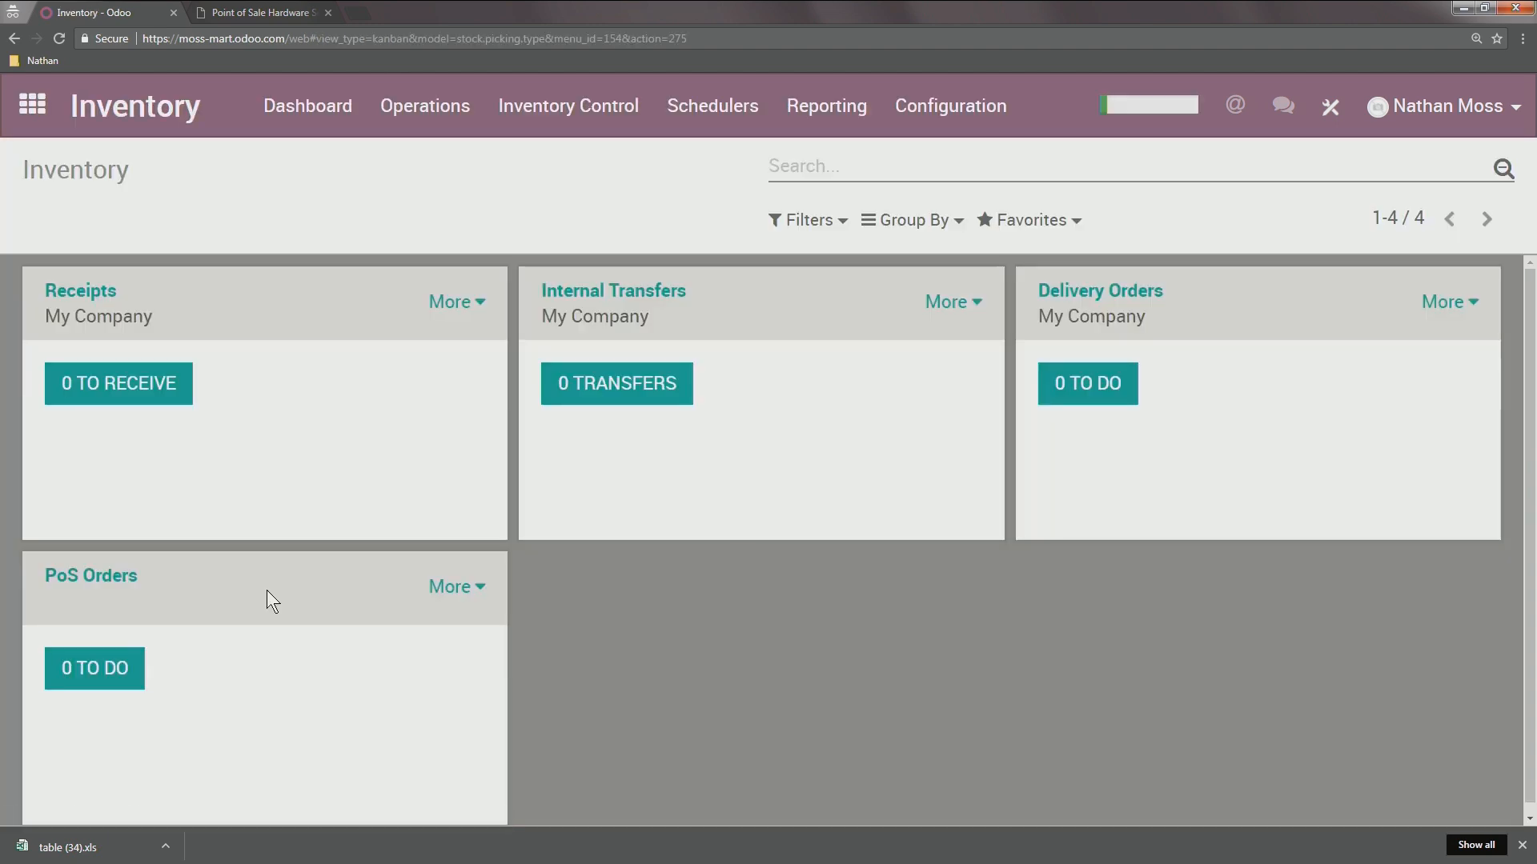
click(590, 103)
click(589, 159)
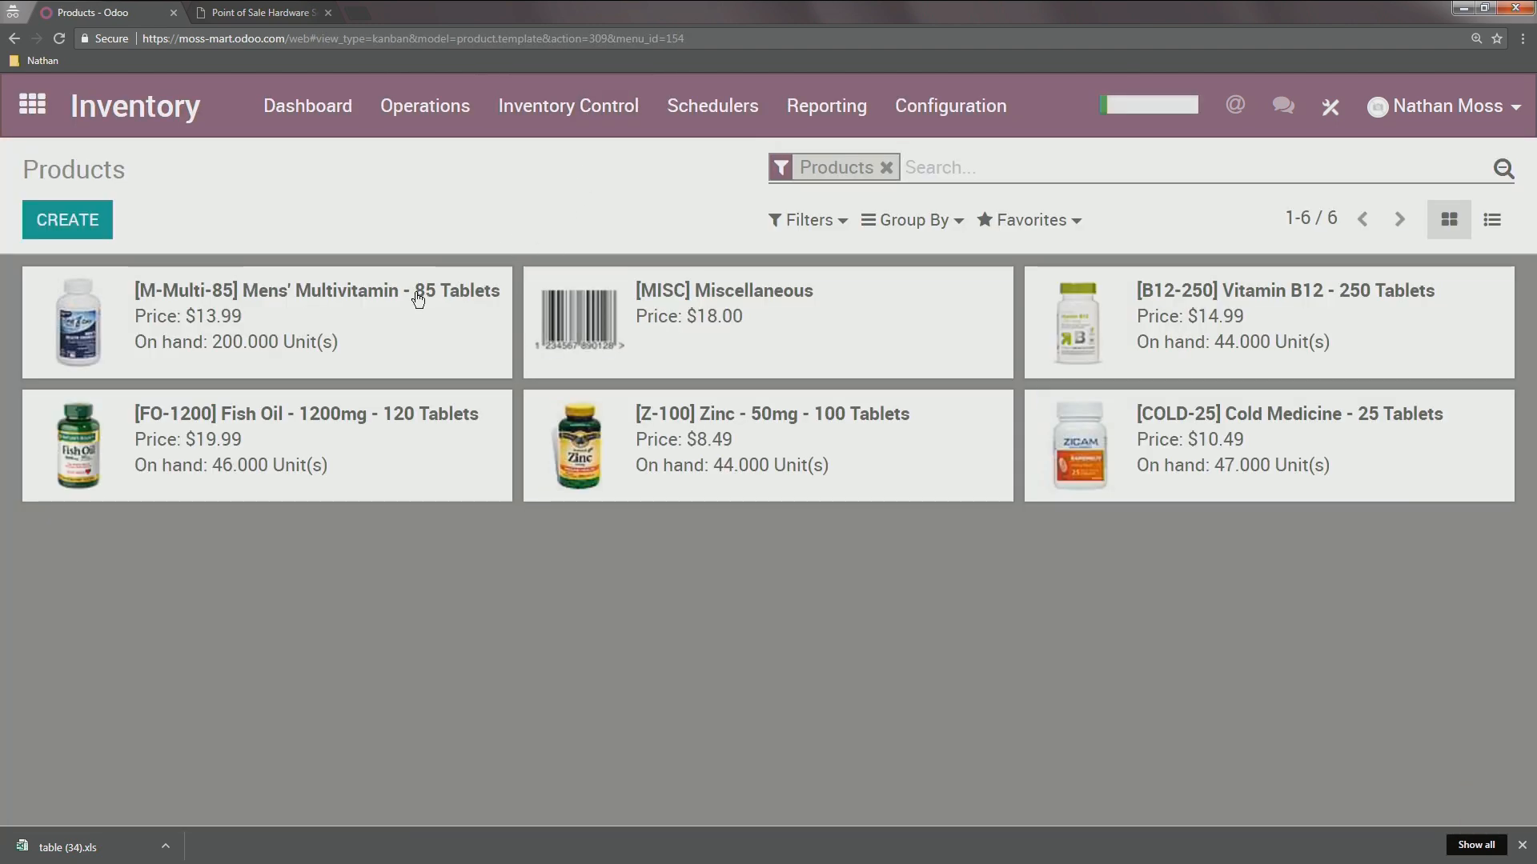
click(417, 298)
scroll(360, 545, down, 1)
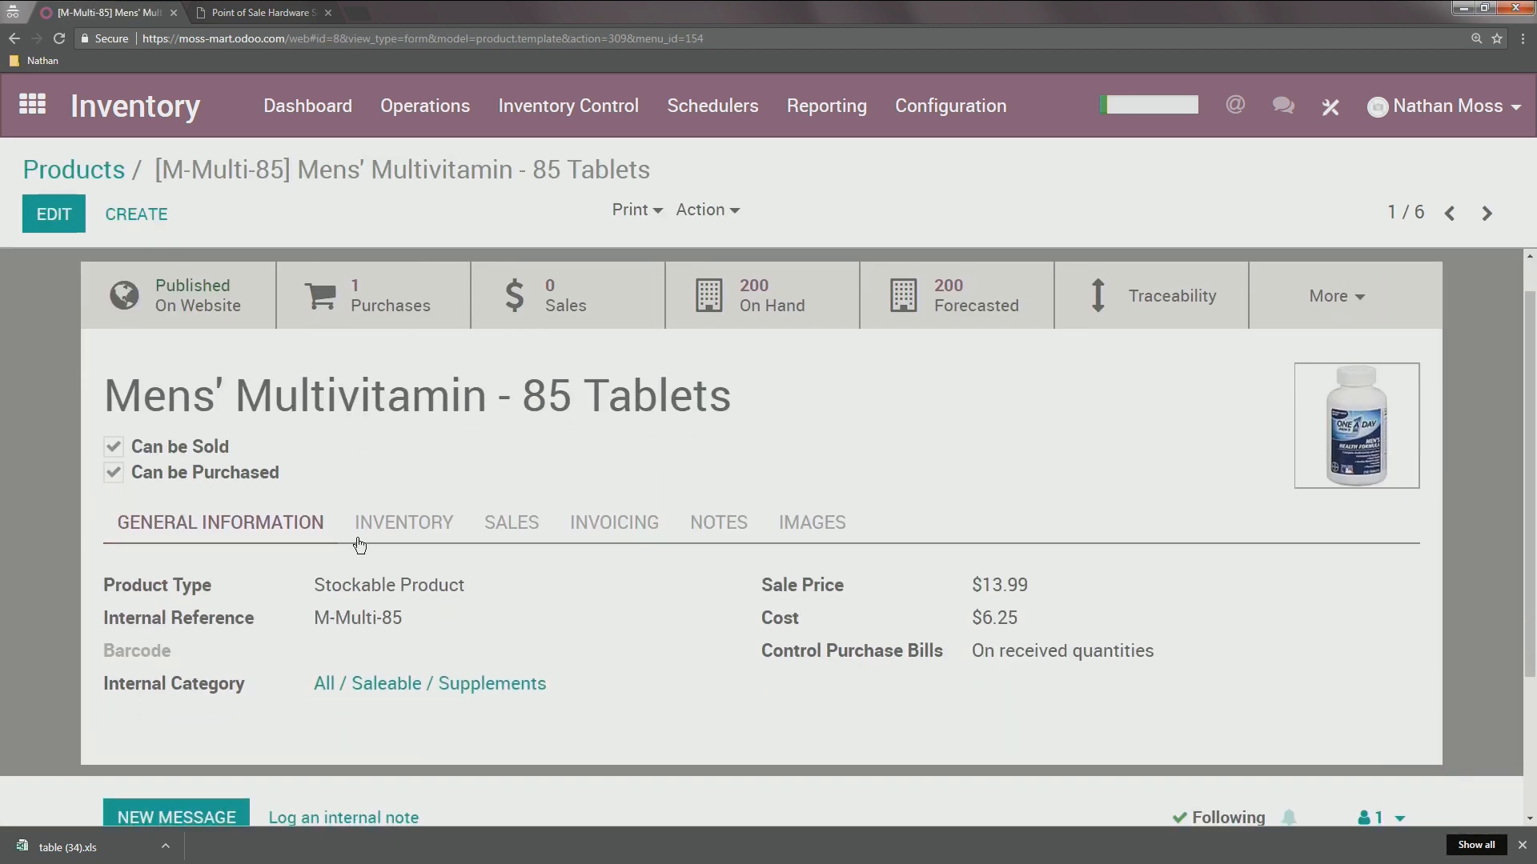
click(373, 681)
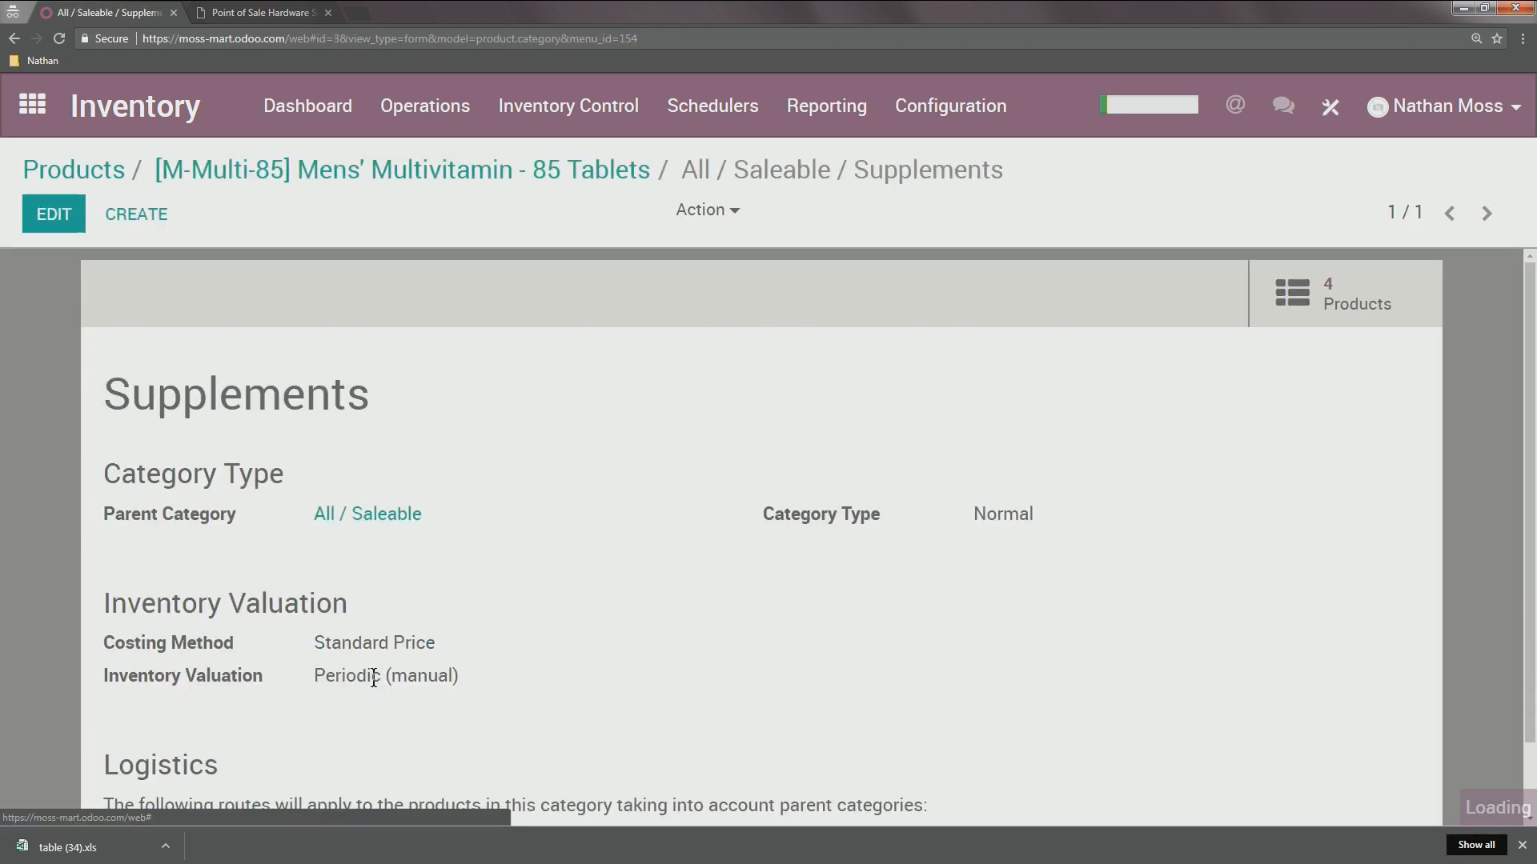
scroll(300, 574, down, 2)
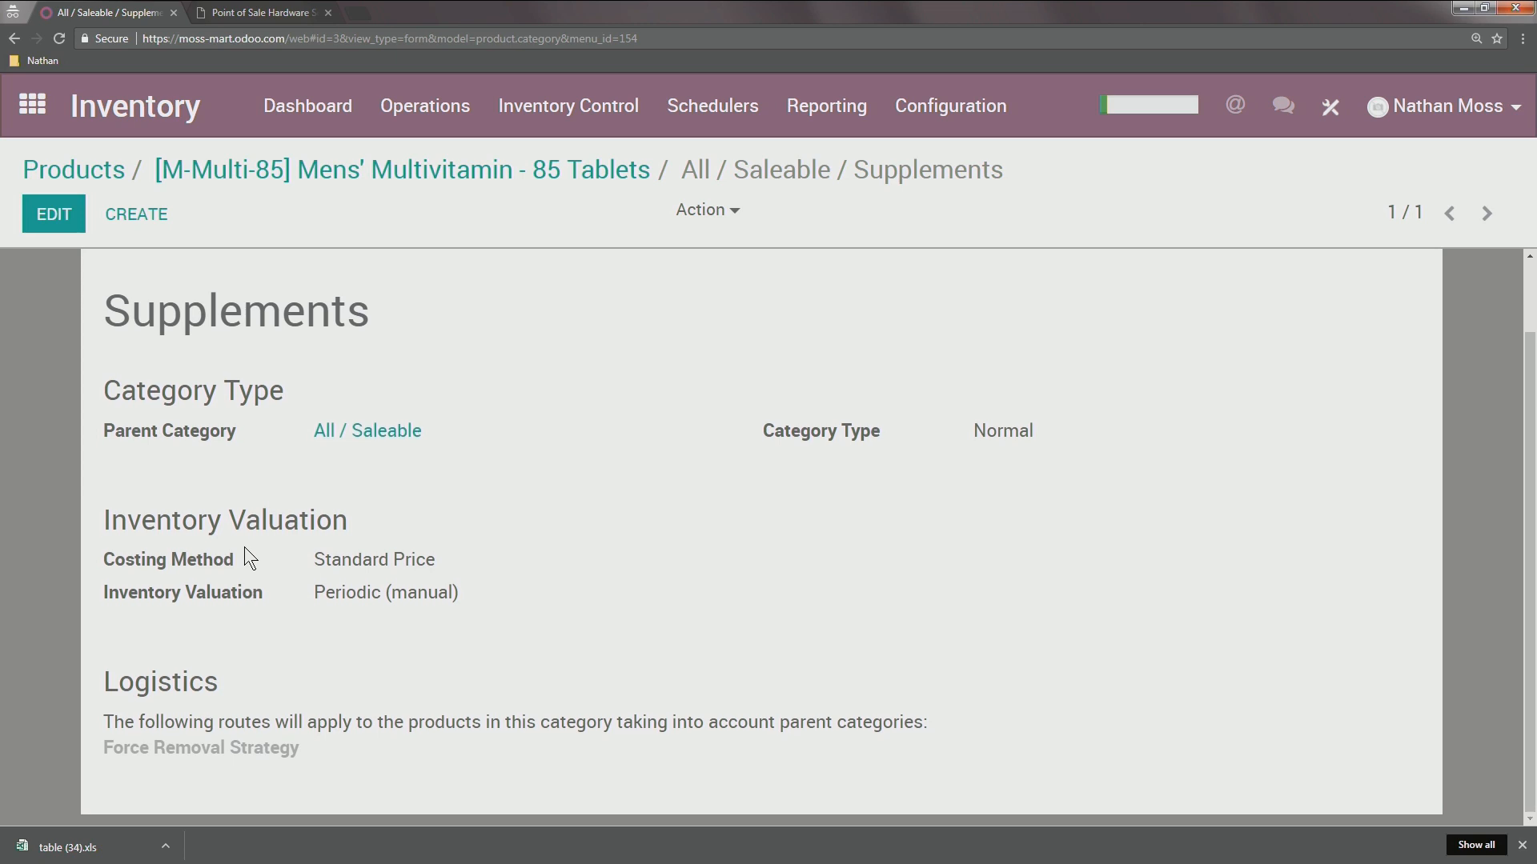
Open the Supplements category for editing, examine the Force Removal Strategy options, and save the category without choosing one
click(54, 214)
scroll(141, 733, down, 1)
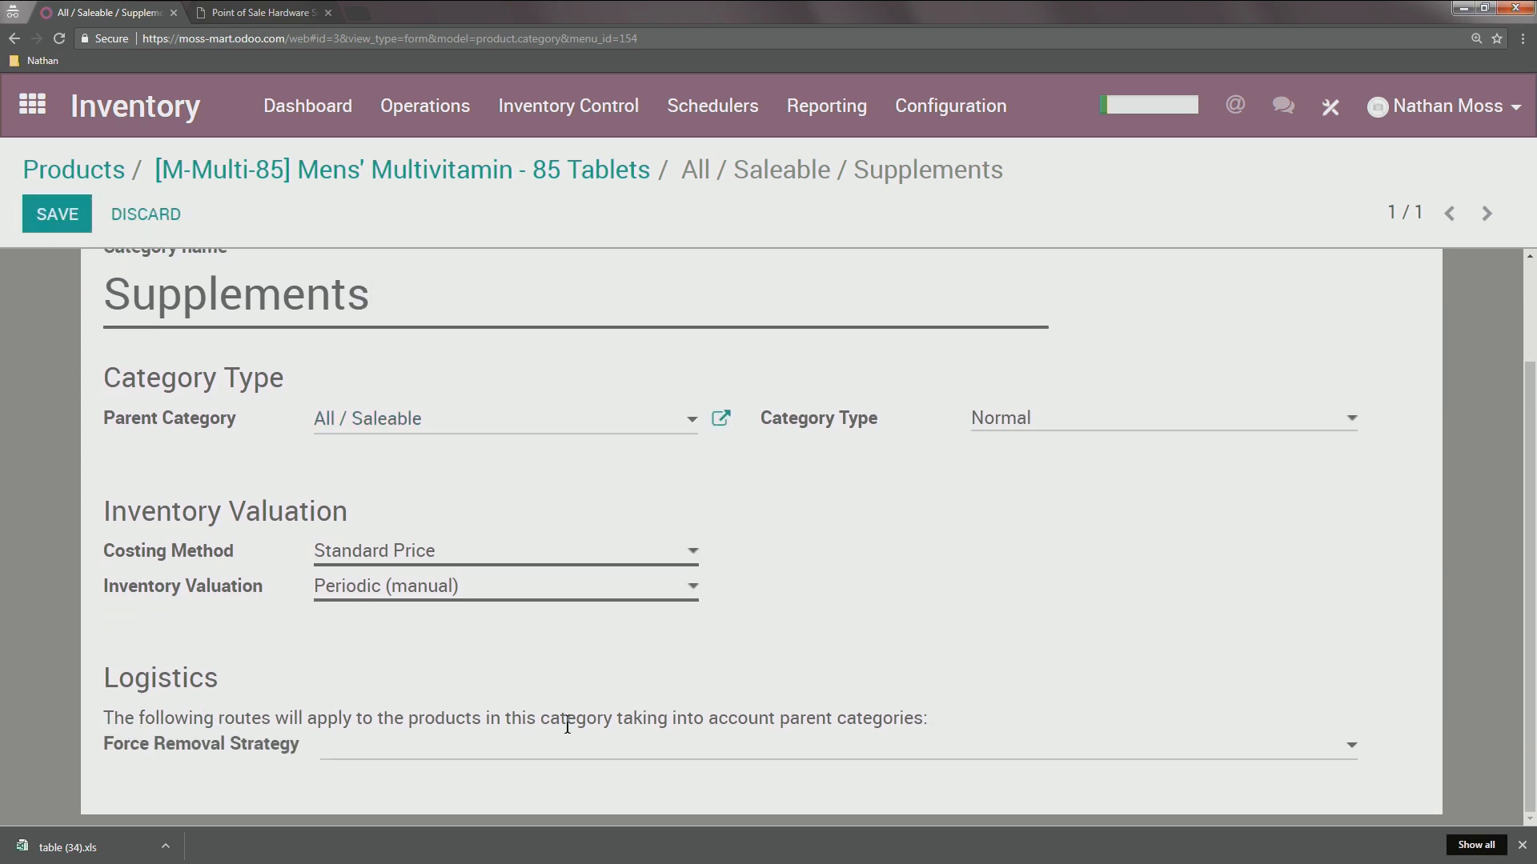
click(914, 743)
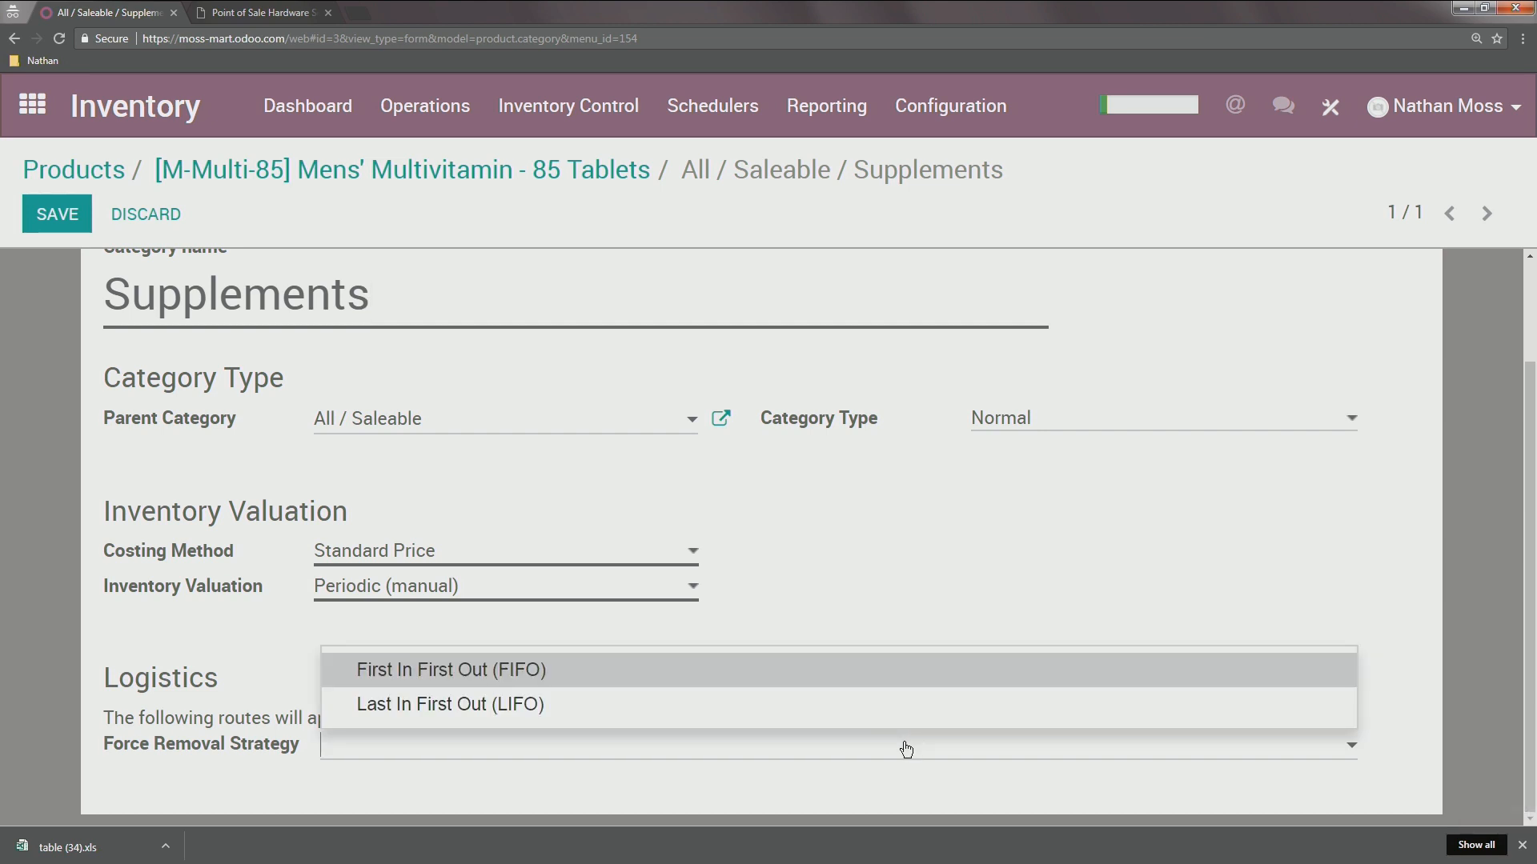
click(903, 754)
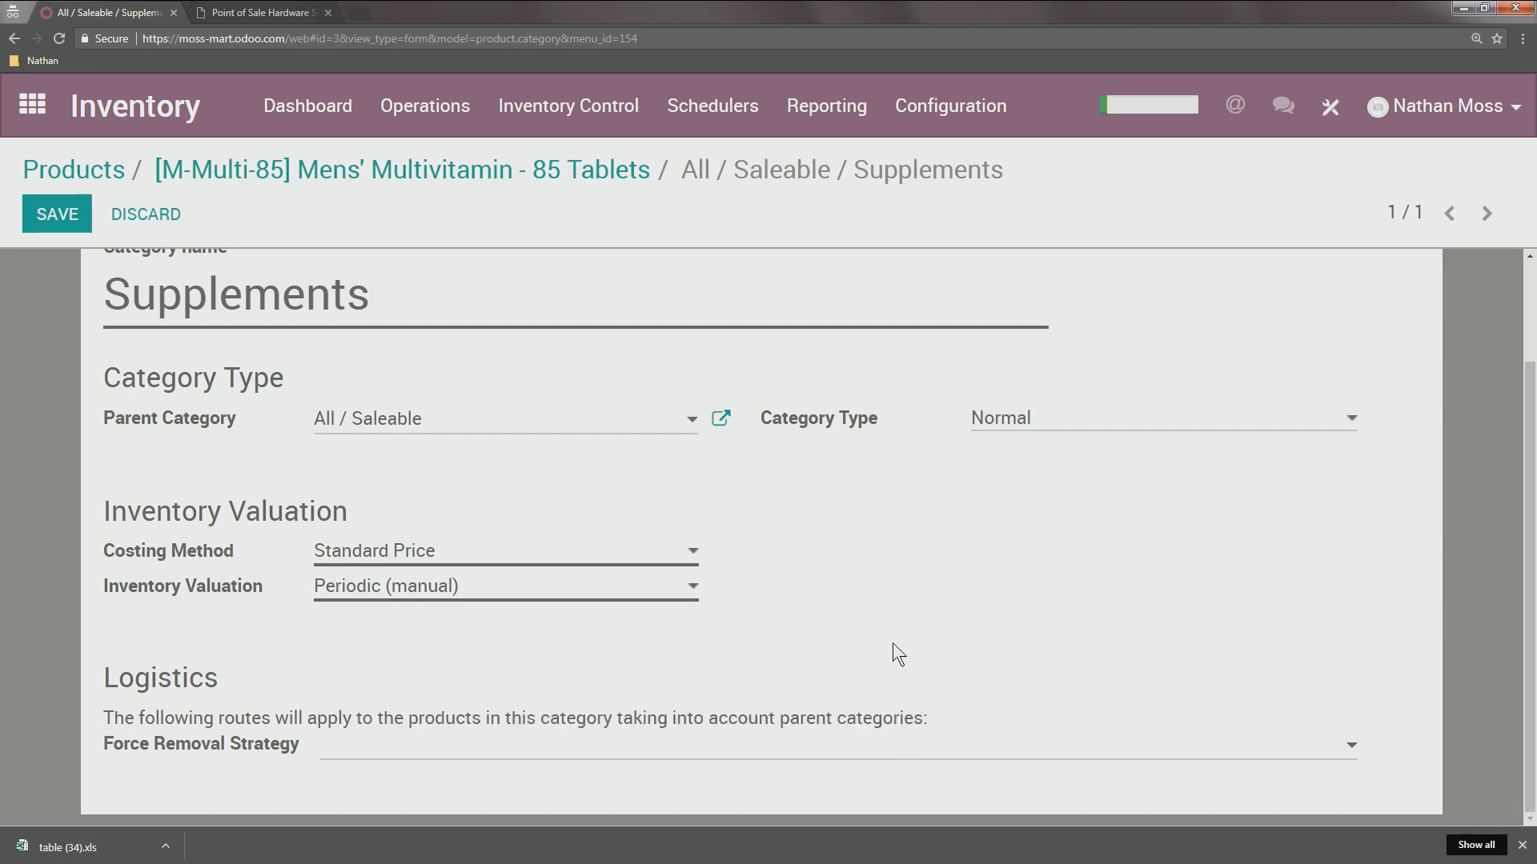
scroll(900, 686, up, 1)
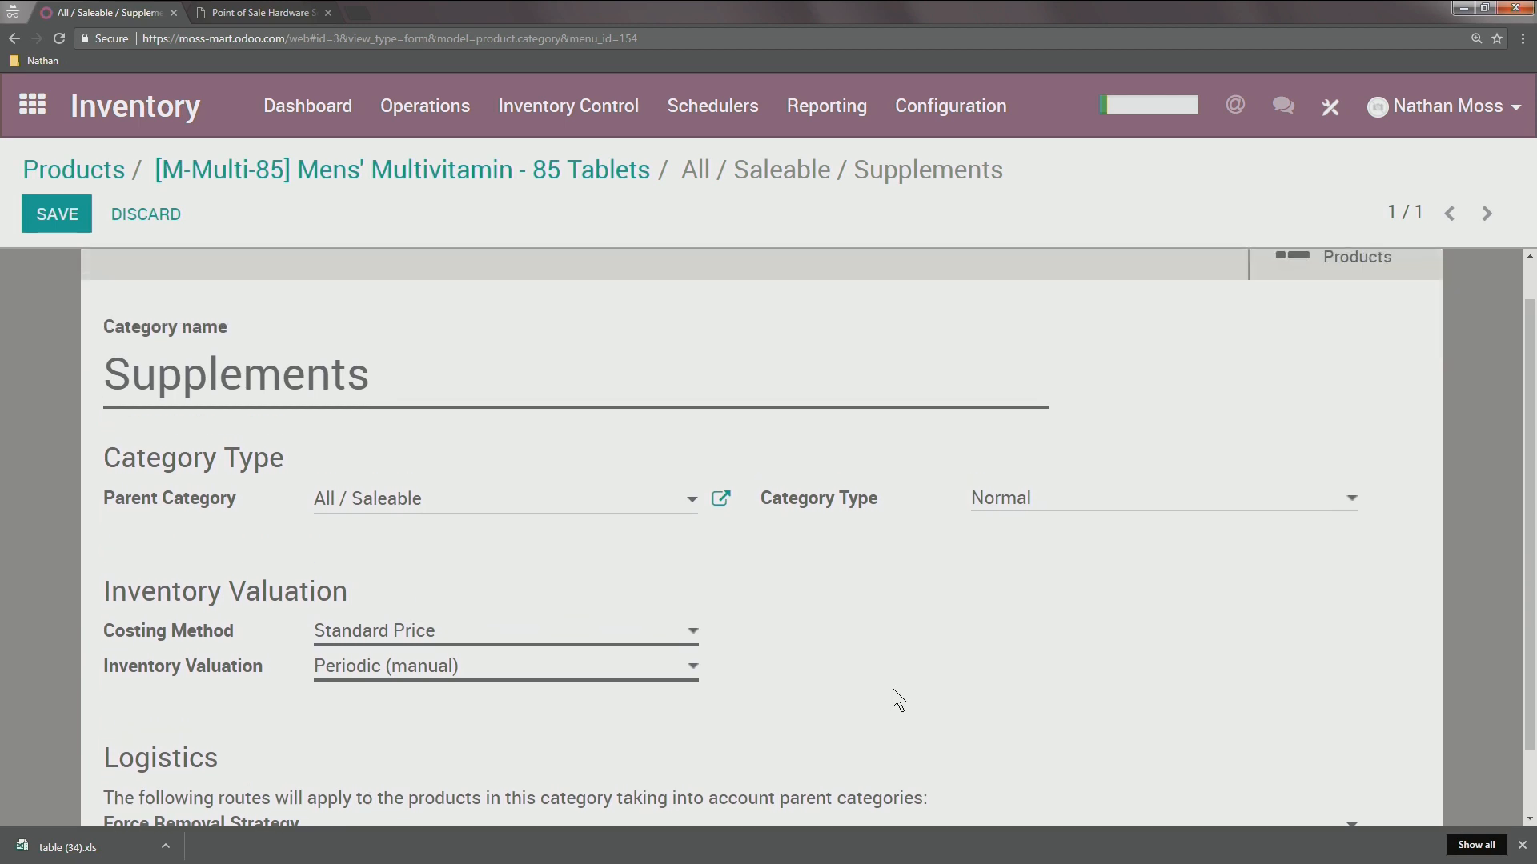
scroll(892, 692, up, 1)
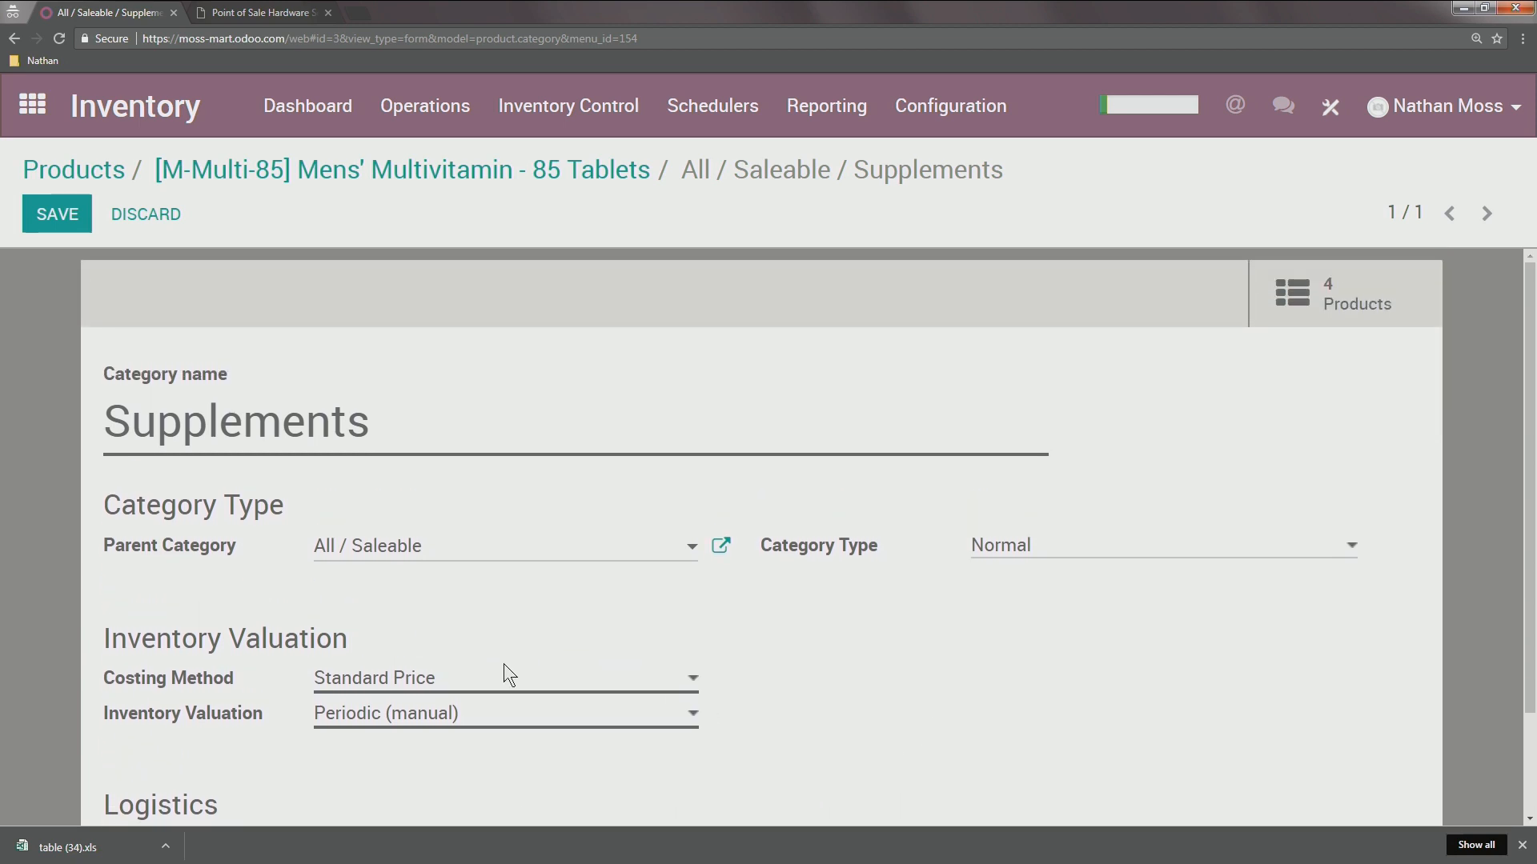
click(63, 225)
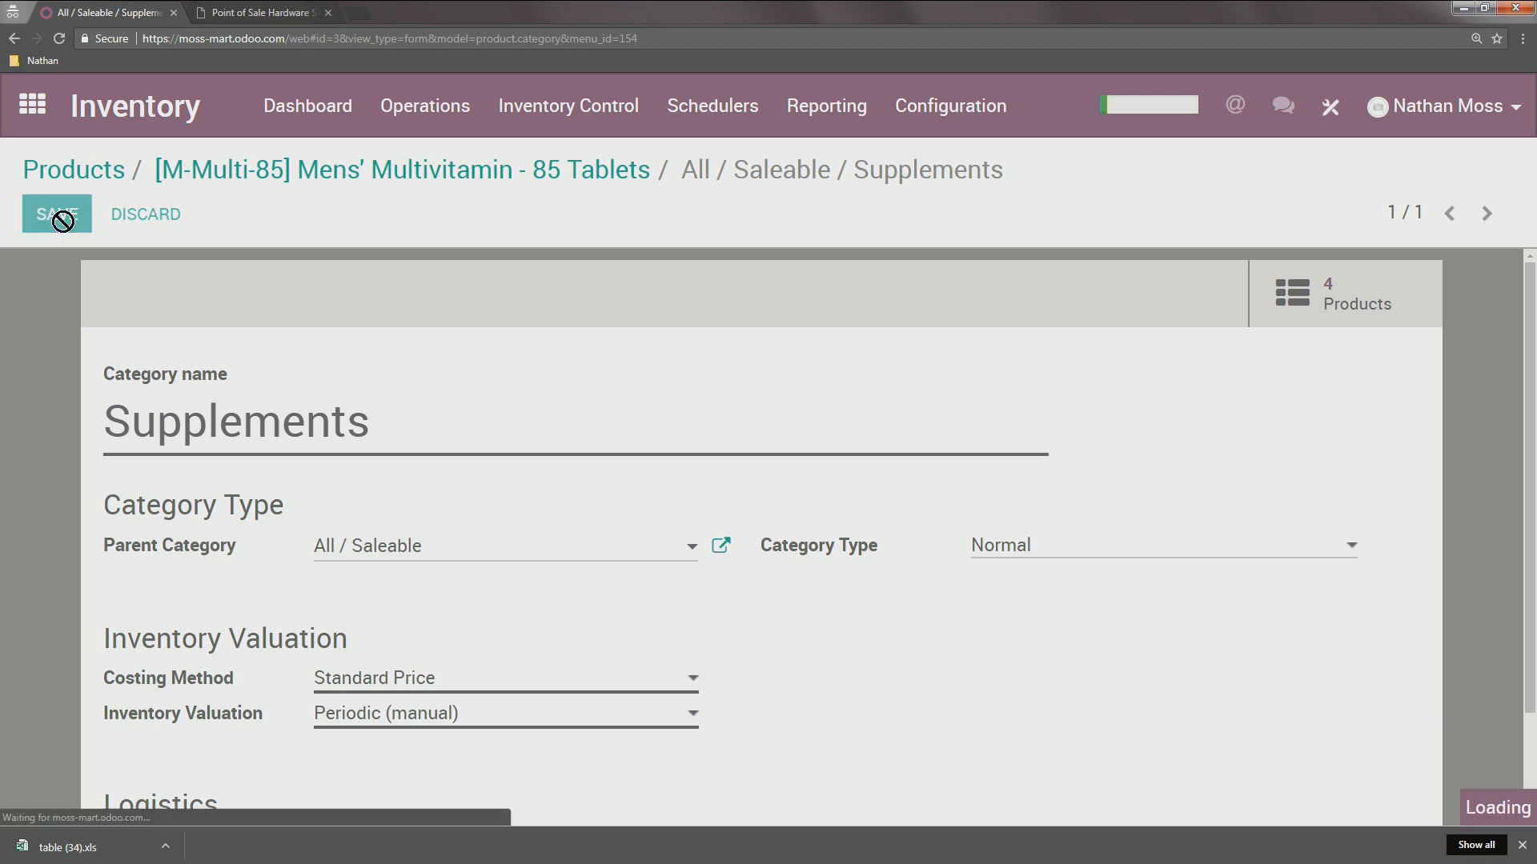
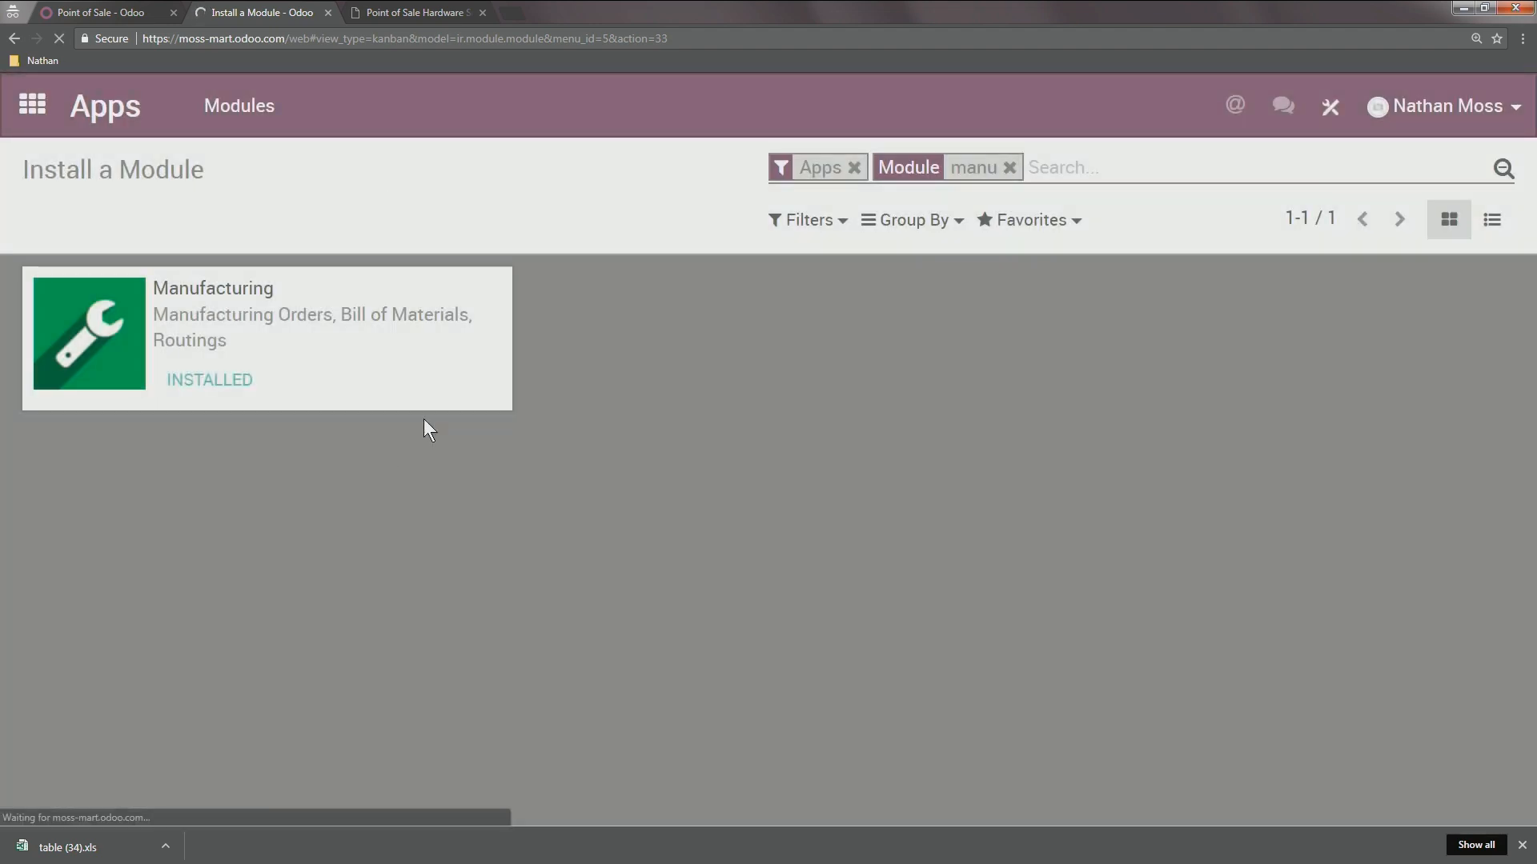
Reload the home screen of installed apps and open the product list in Inventory
click(34, 111)
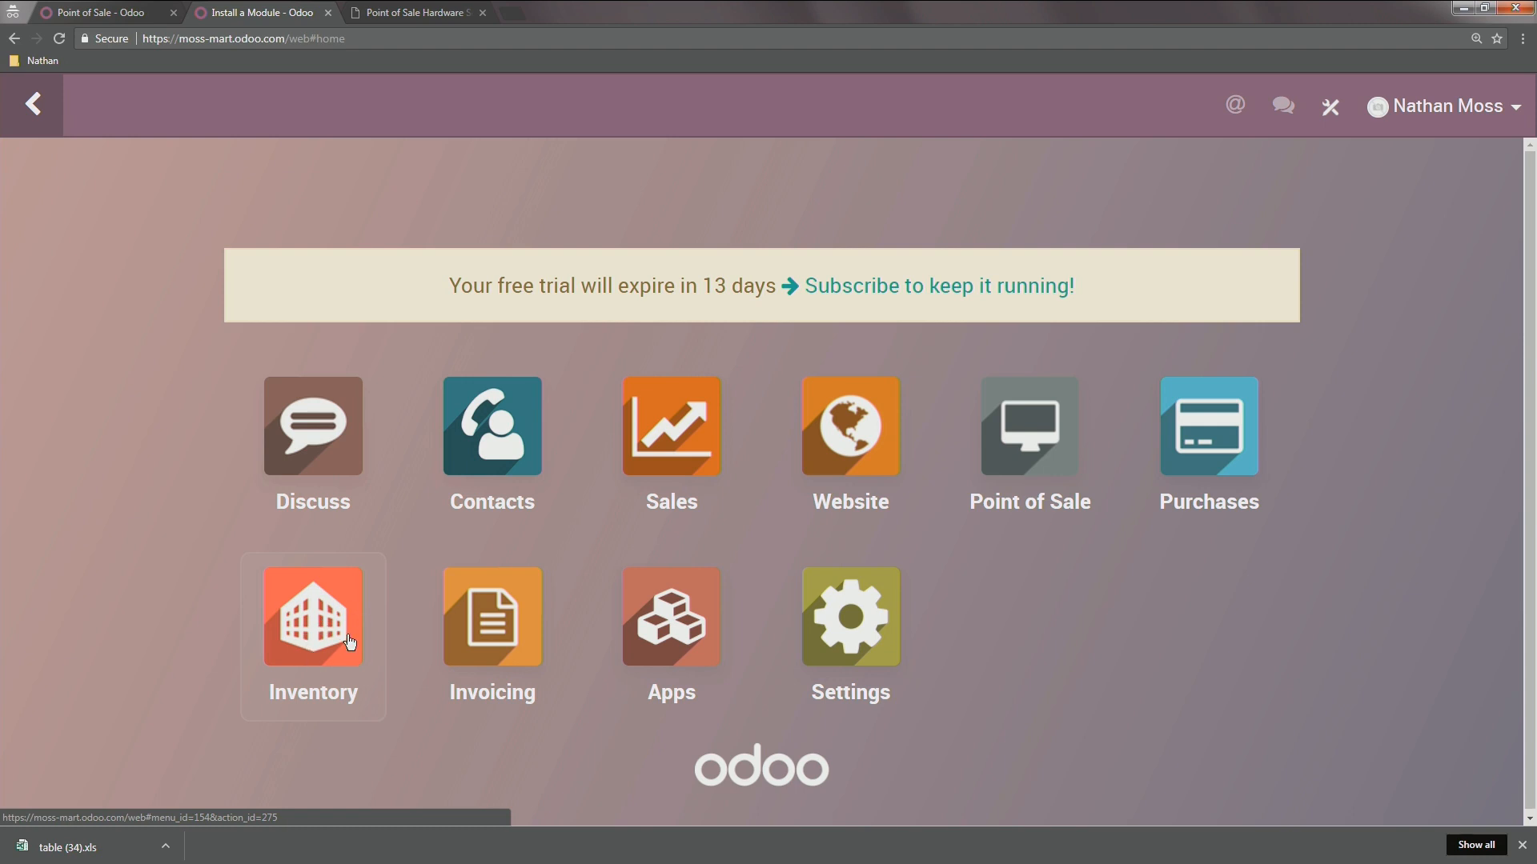
click(60, 39)
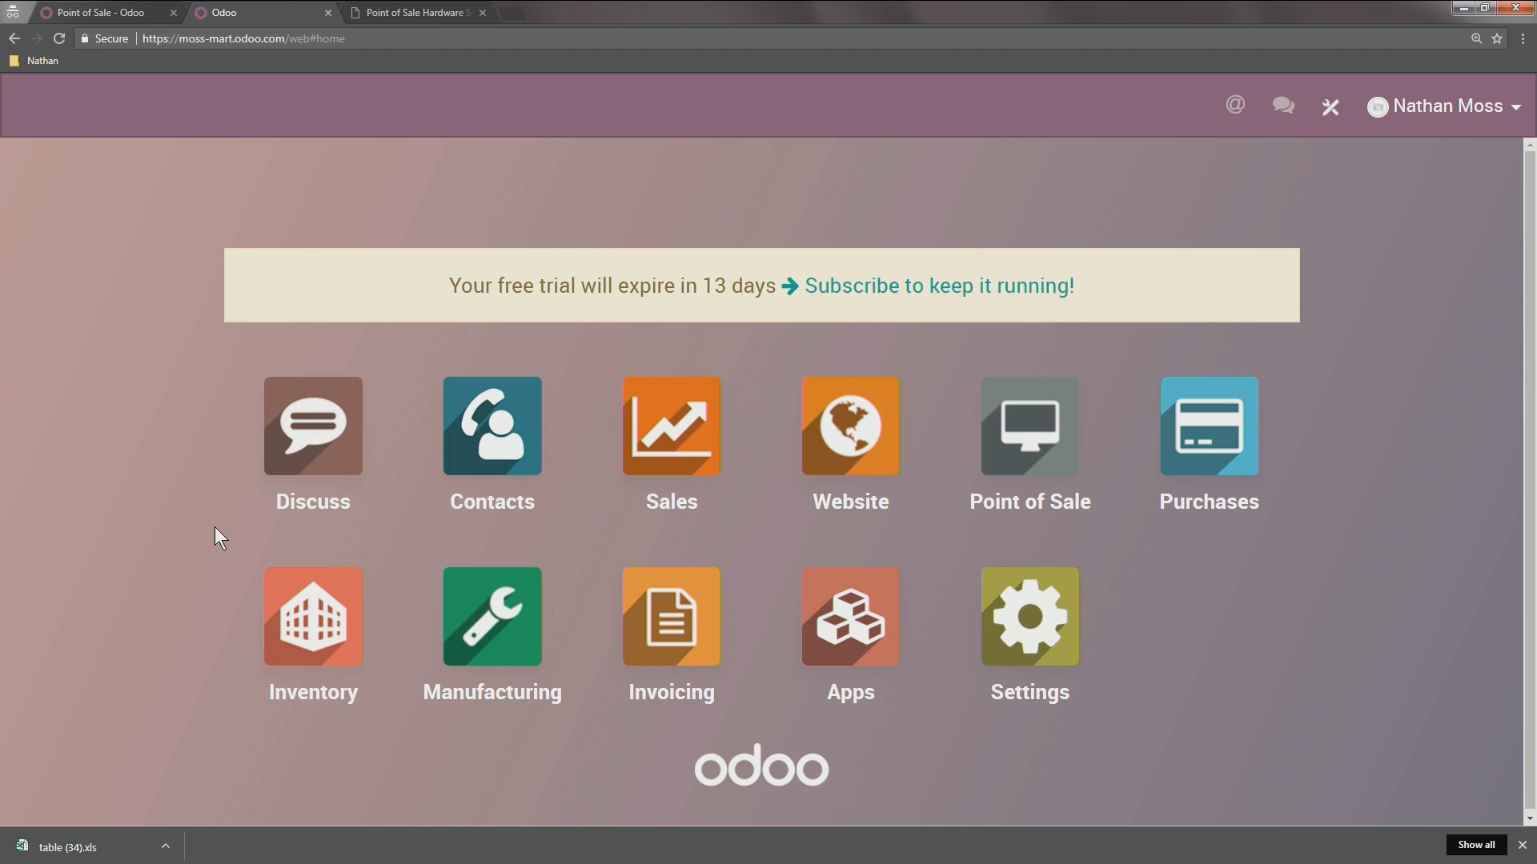
click(281, 628)
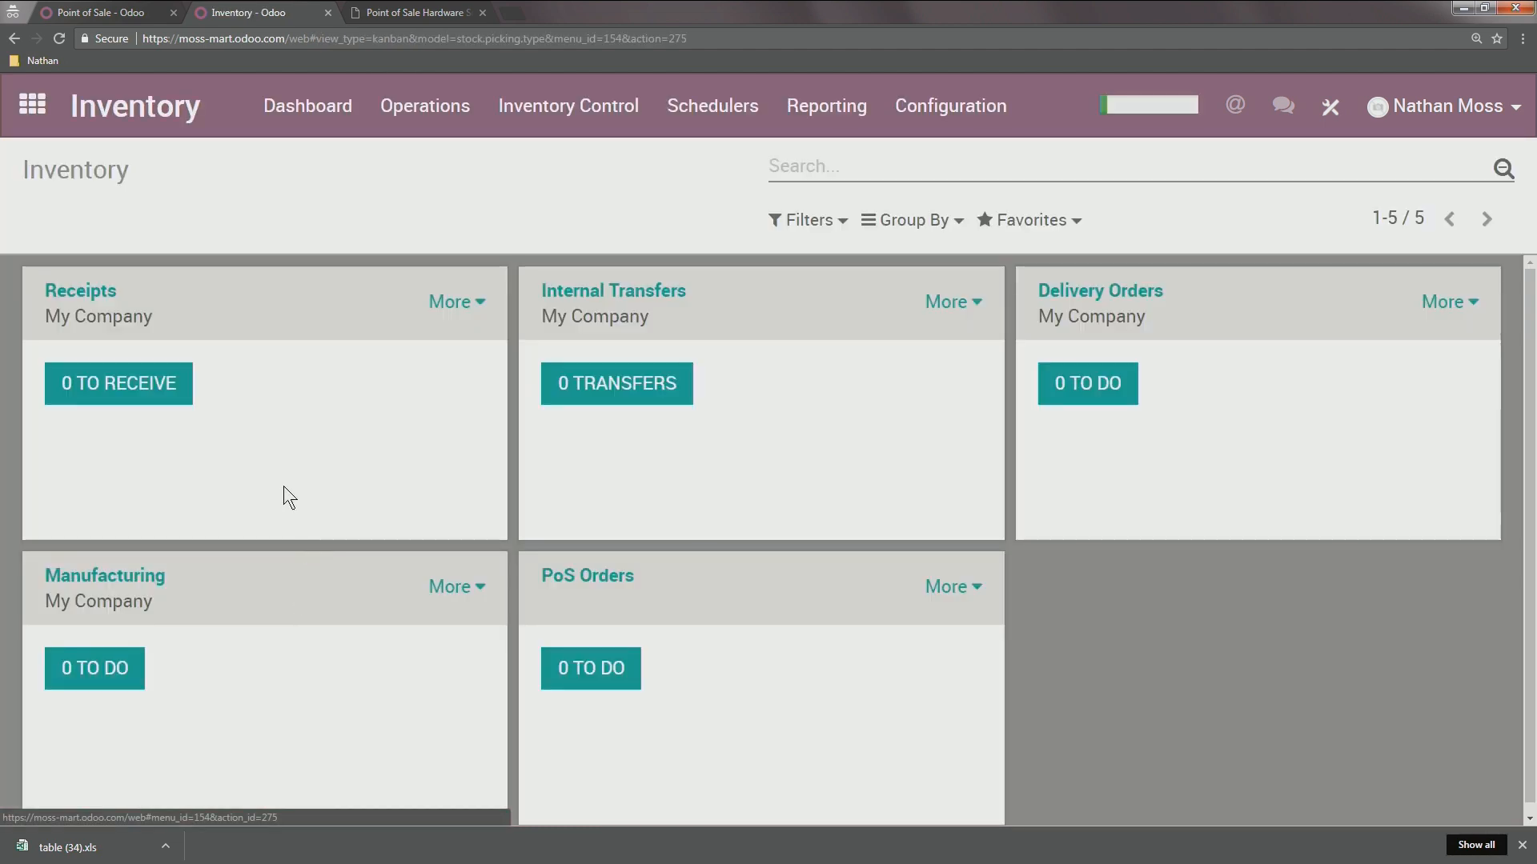
click(550, 124)
click(551, 158)
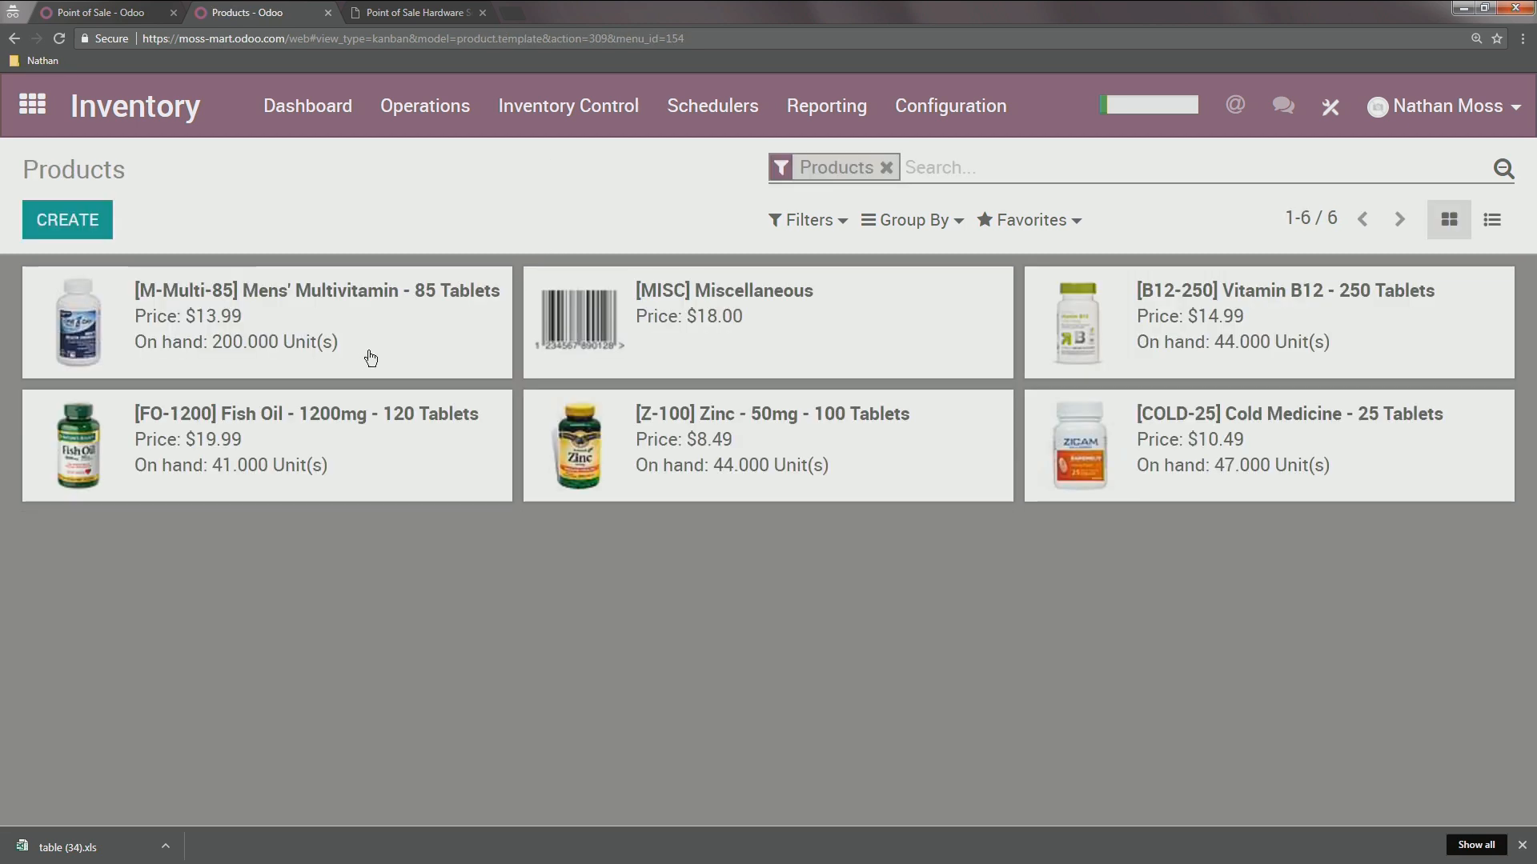
Try a bill of materials for Mens' Multivitamin - 85 Tablets with BoM type set to kit, discarding it and returning to the product list
click(377, 354)
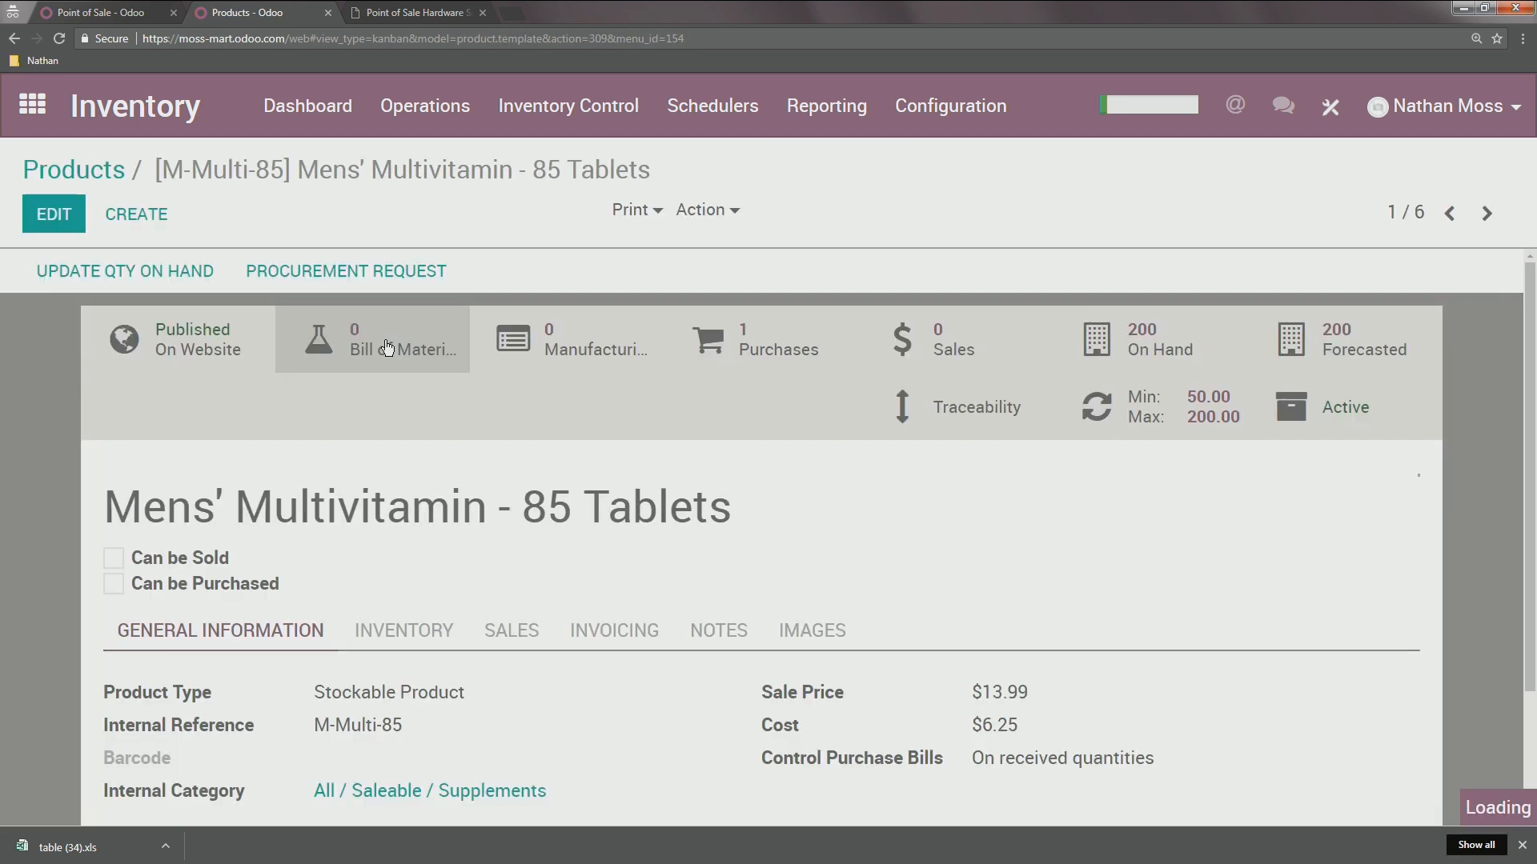
click(355, 364)
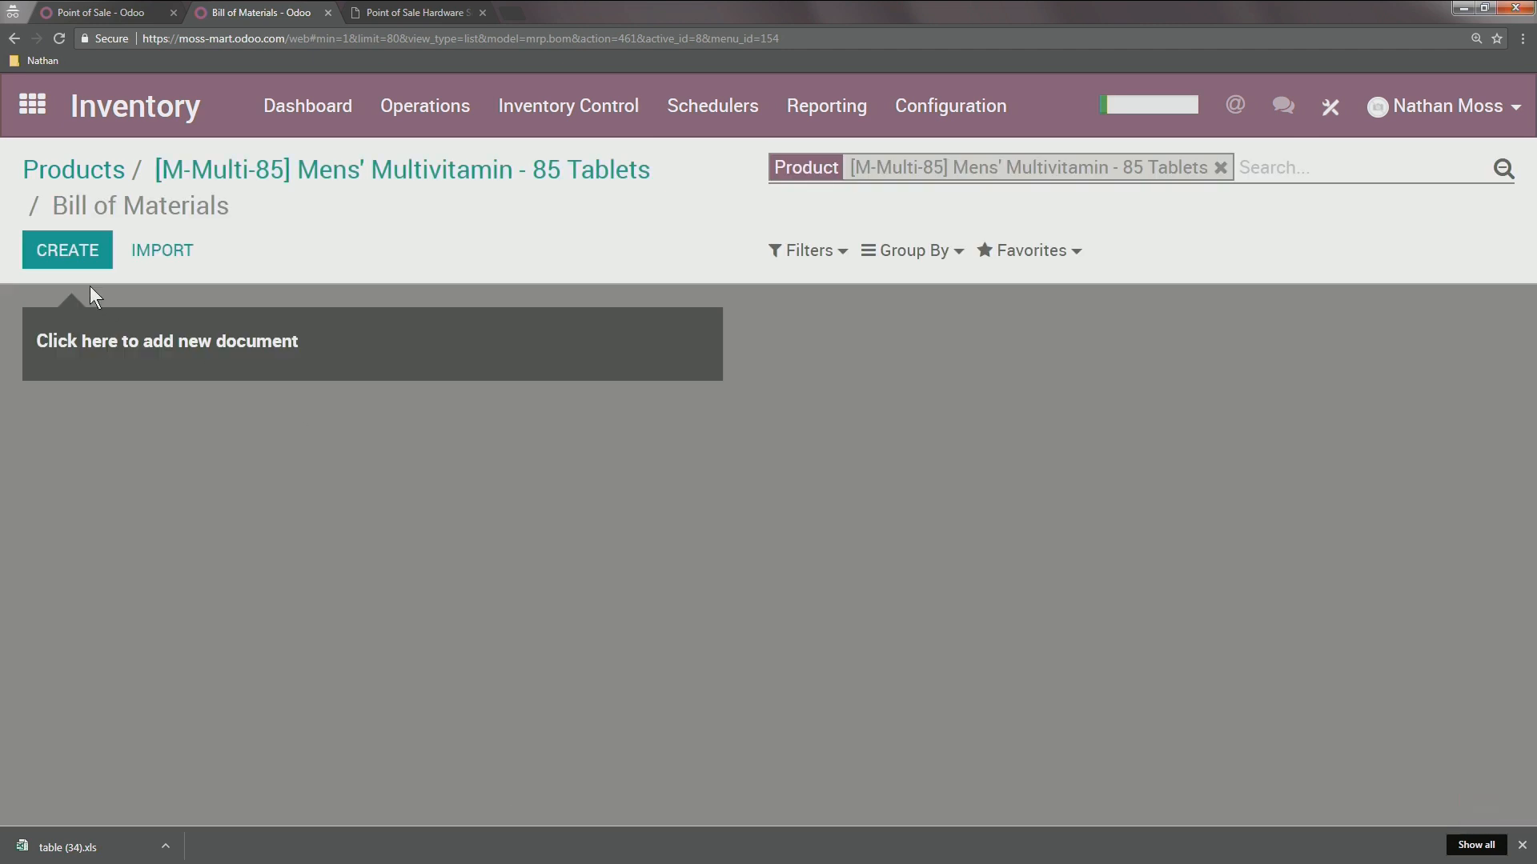
click(70, 264)
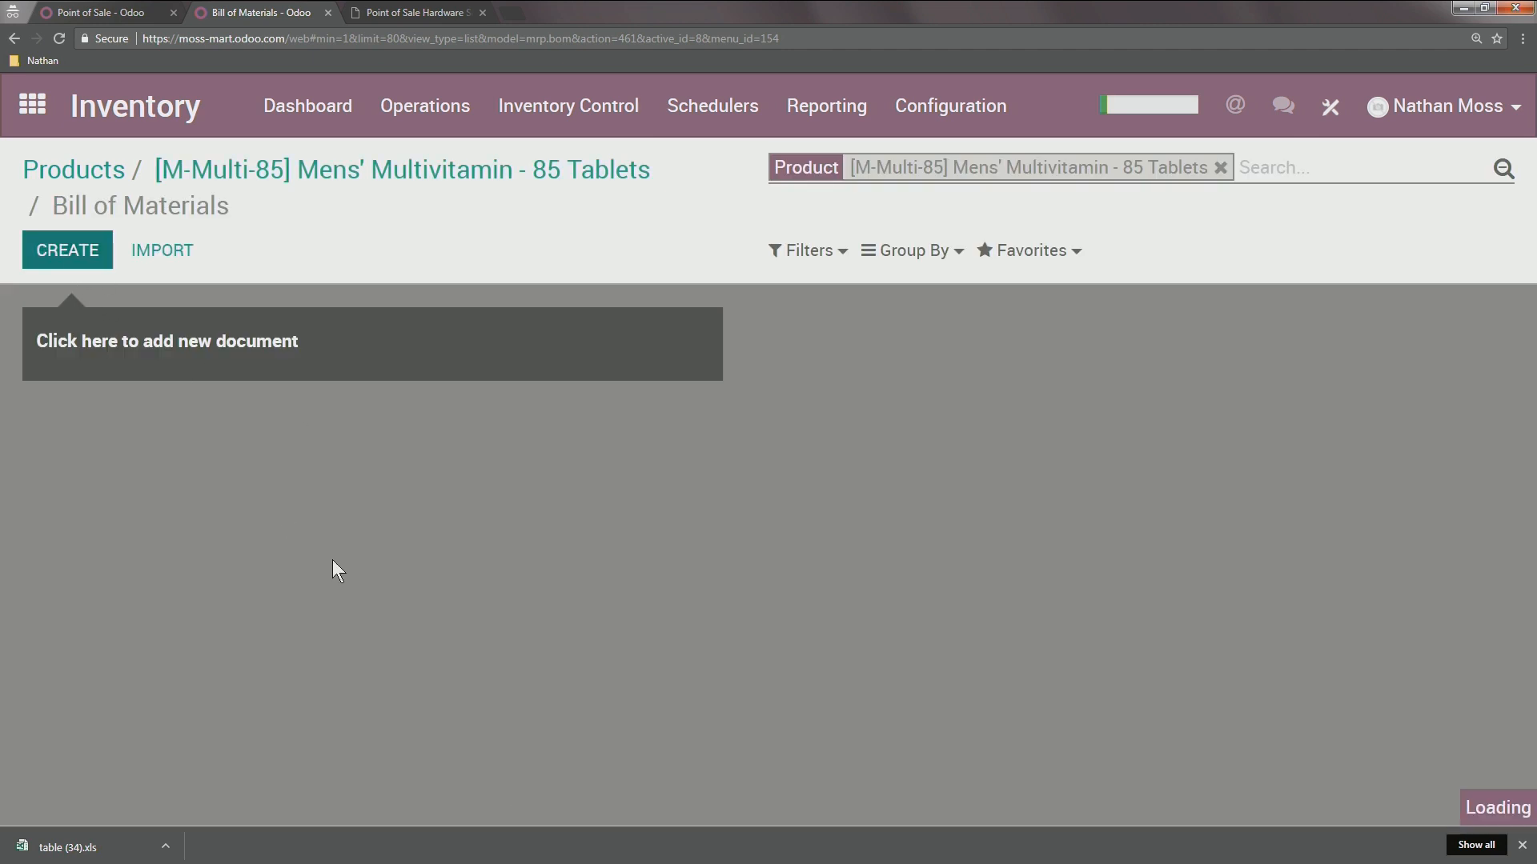
drag(408, 439, 275, 440)
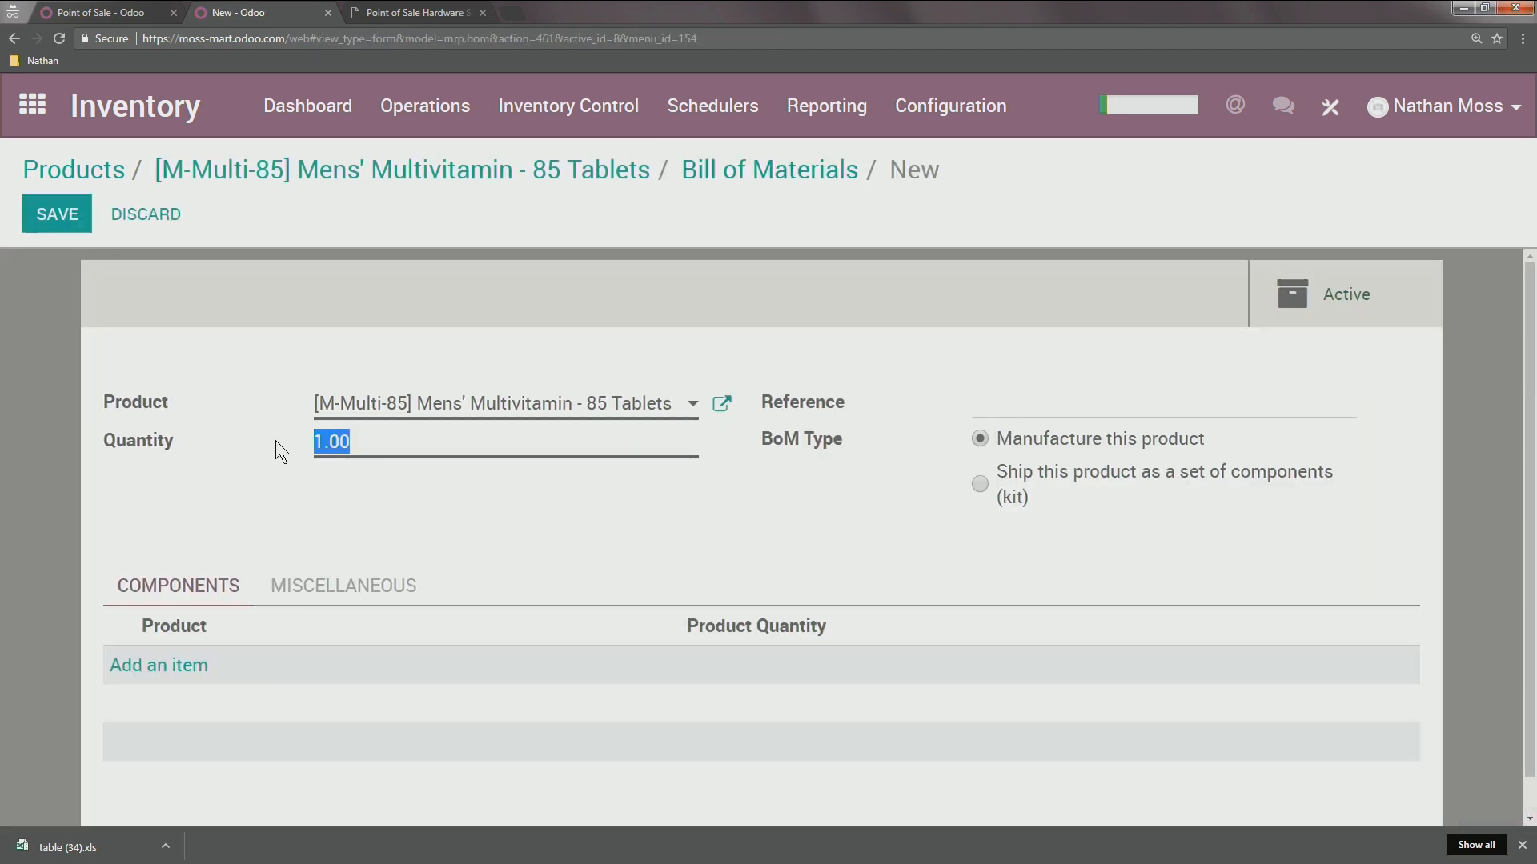
click(377, 505)
click(980, 484)
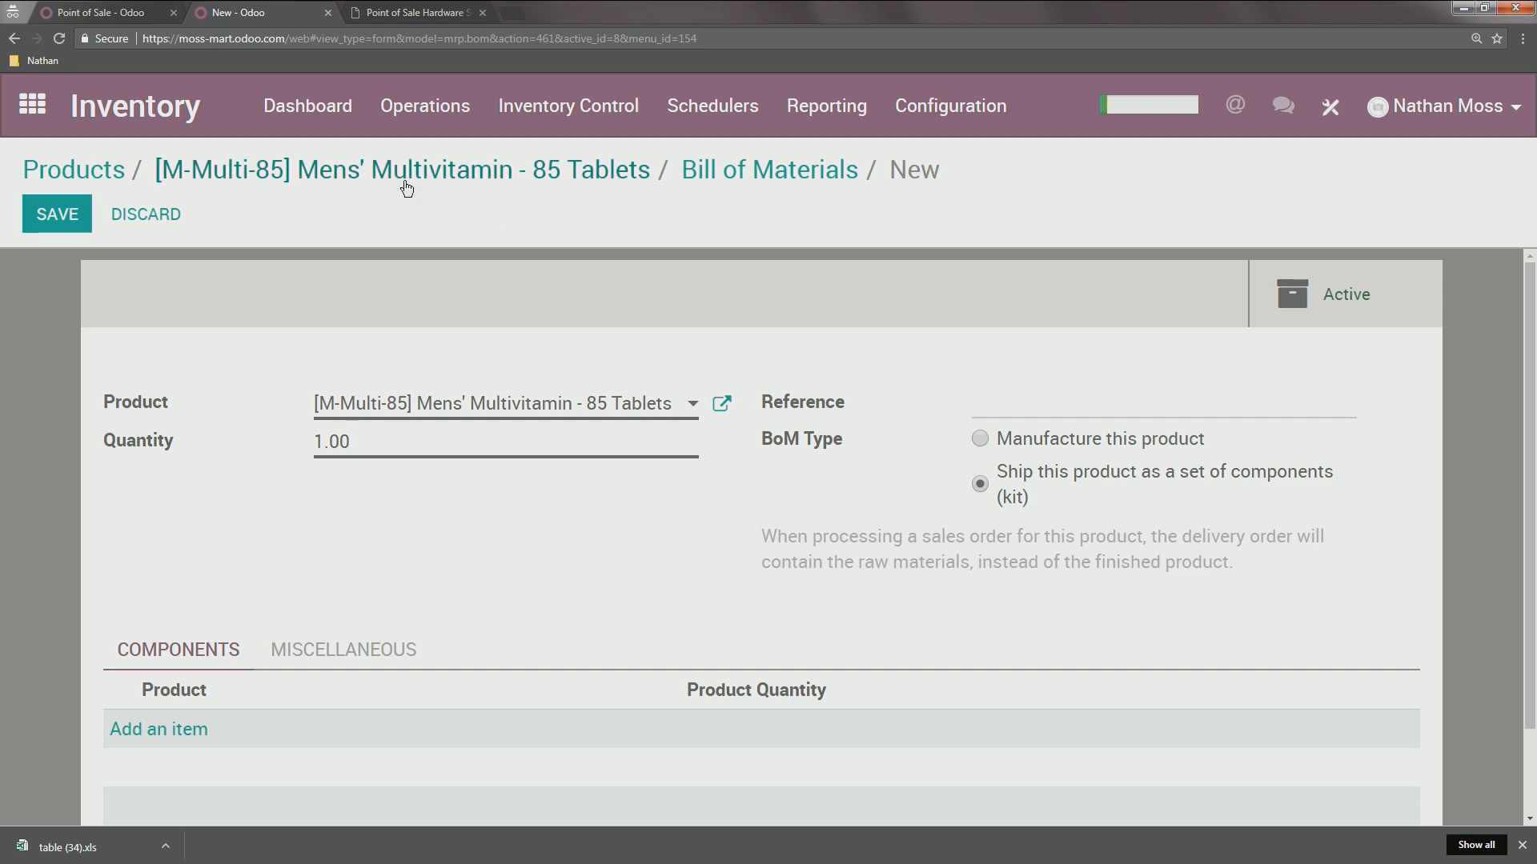
click(80, 171)
click(358, 310)
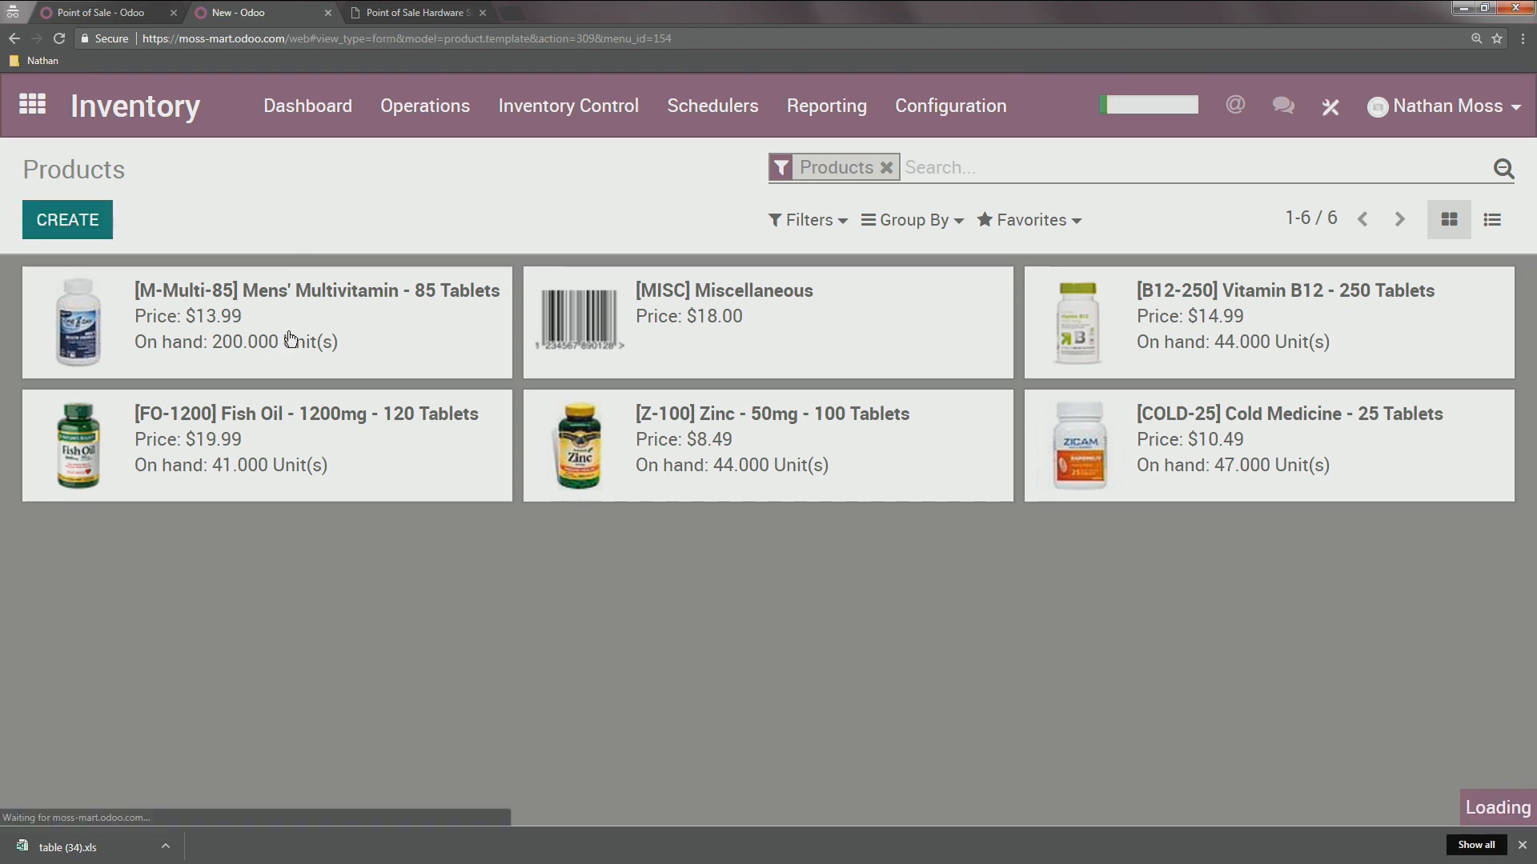
Create a new product named Multi-Vitamin 3 Pack and save it
text(Mu)
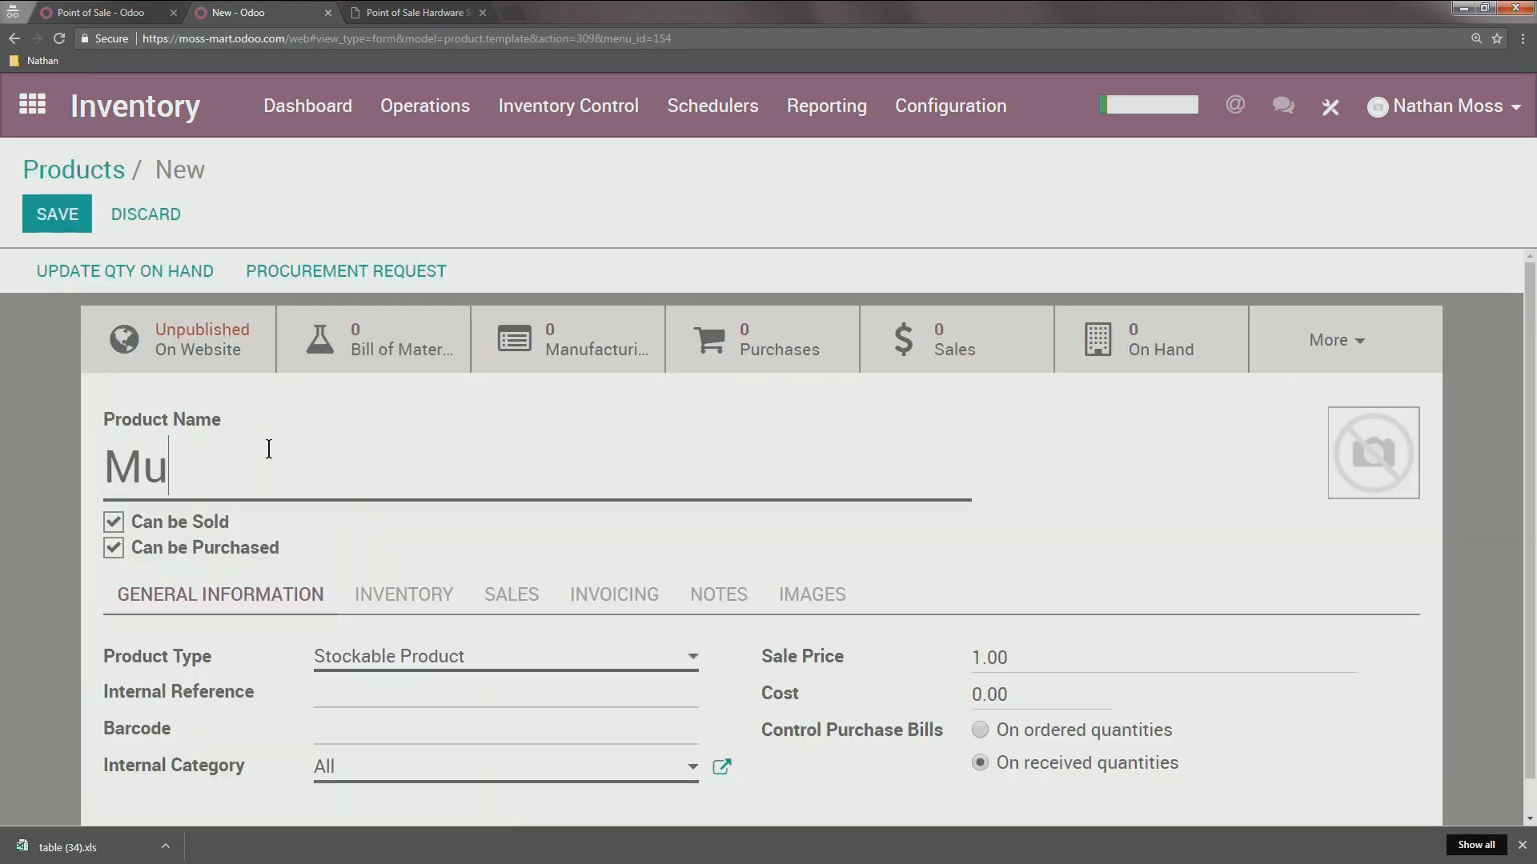
text(lti-Vitamin 3 Pack)
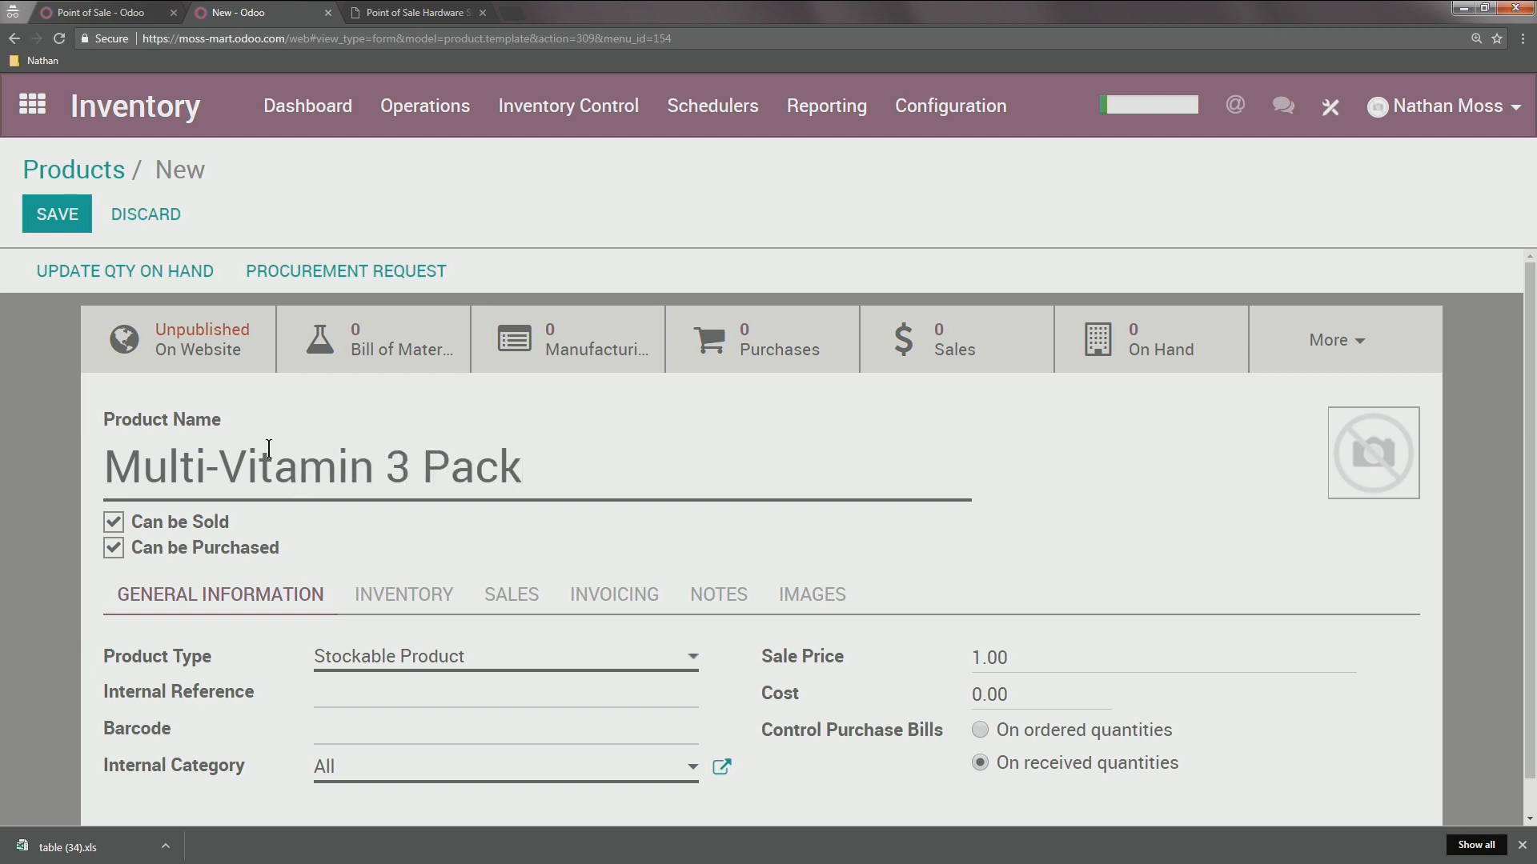
click(54, 211)
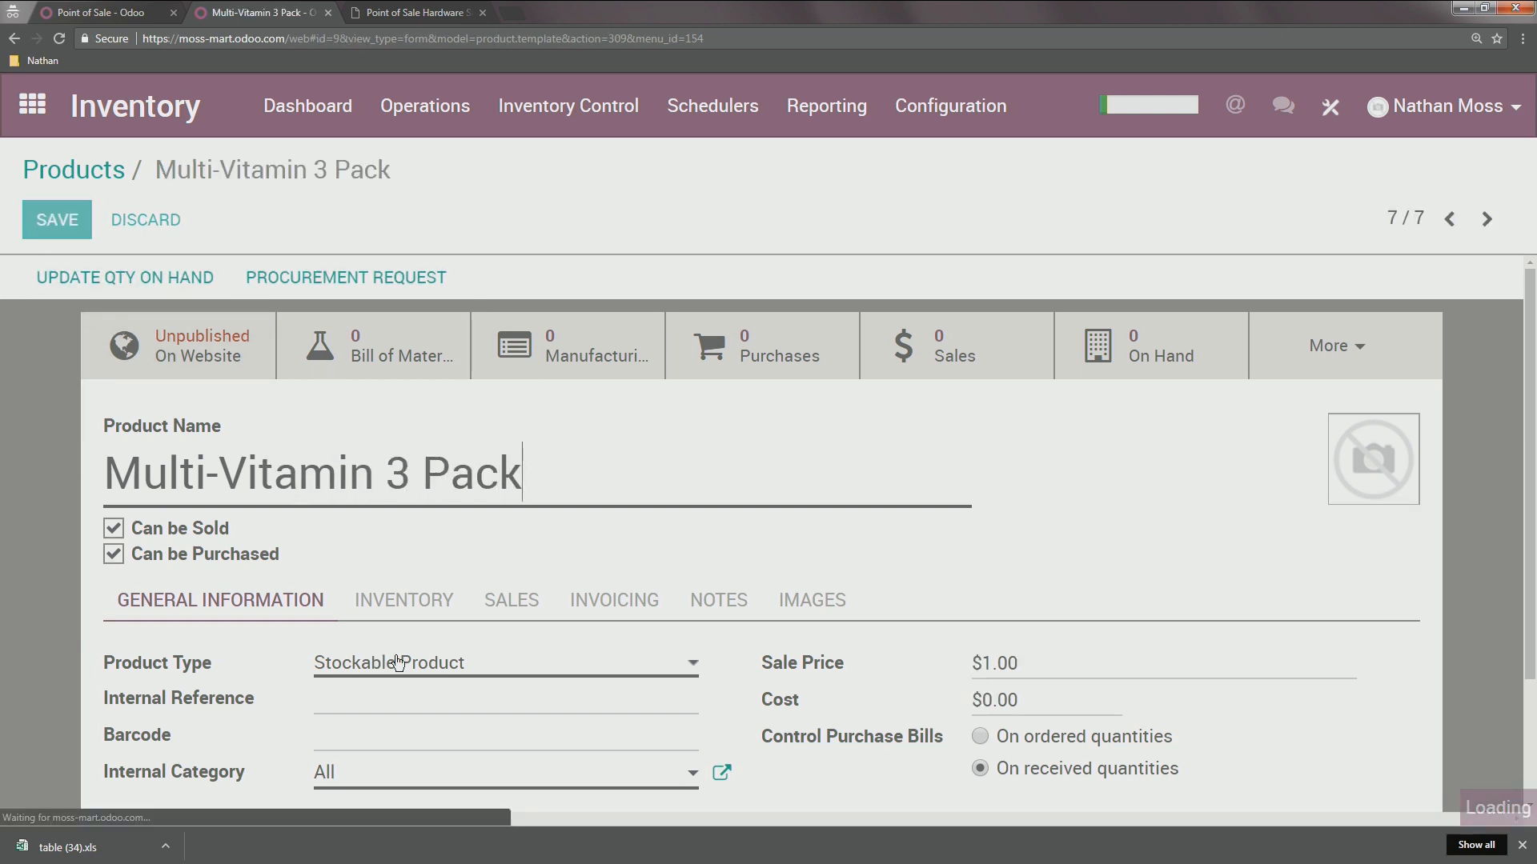
Create a bill of materials for Multi-Vitamin 3 Pack with 3 units of Mens' Multivitamin - 85 Tablets as its component
click(374, 379)
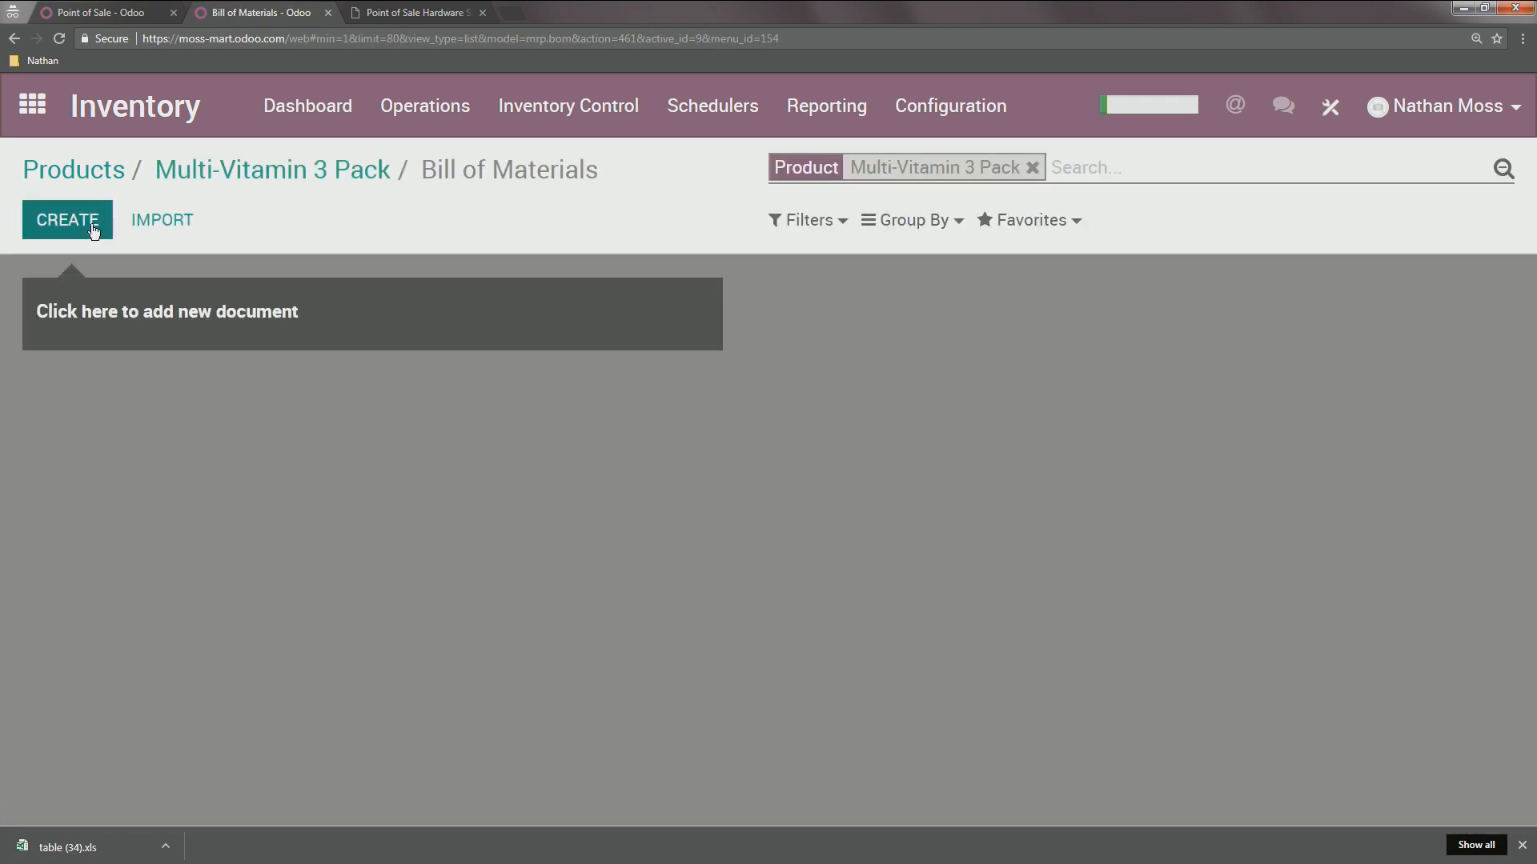
click(93, 230)
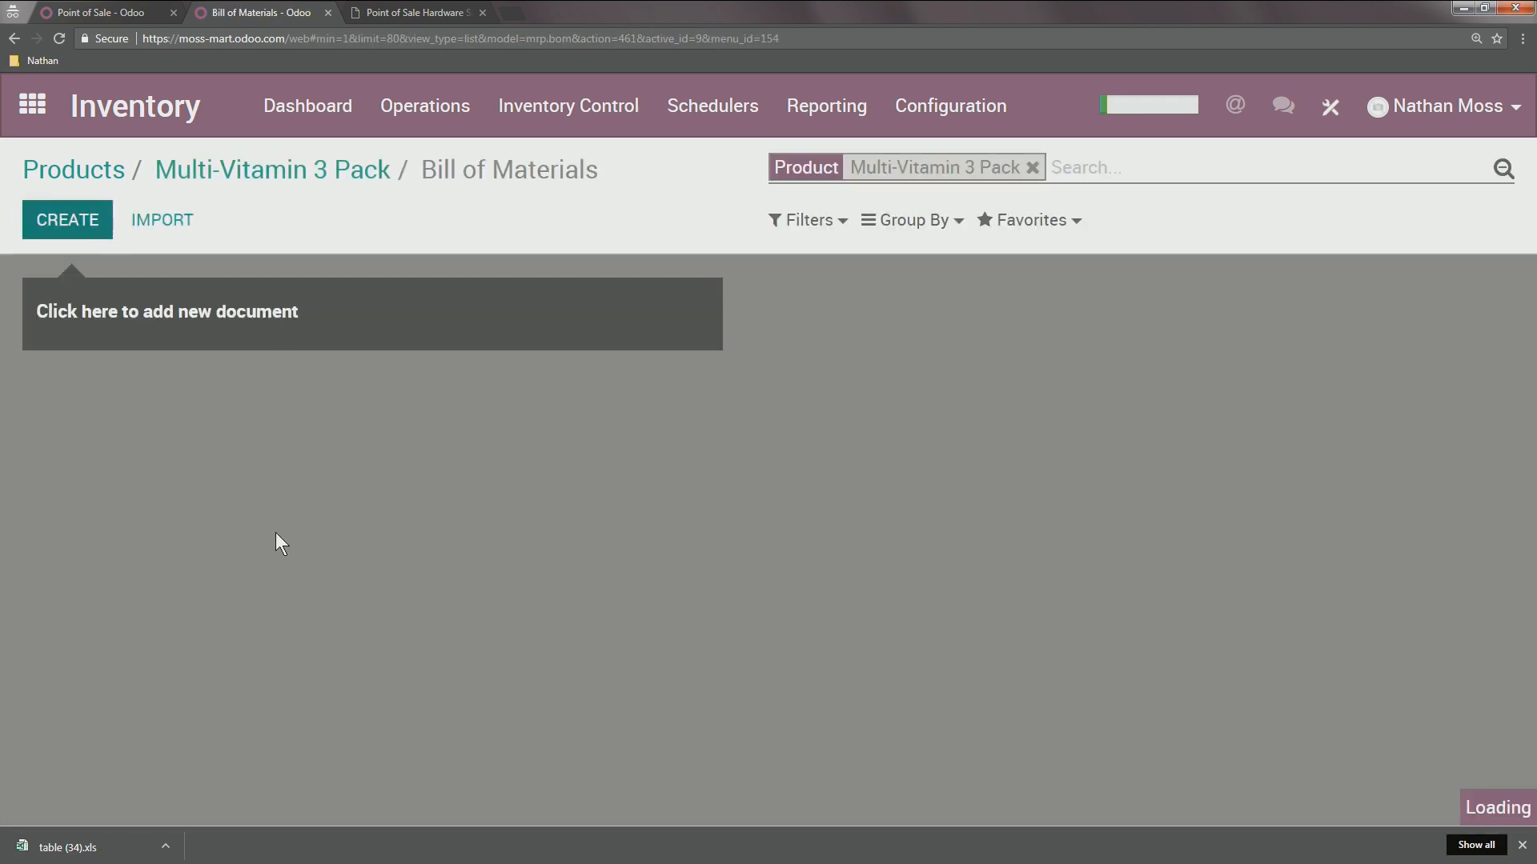
click(172, 665)
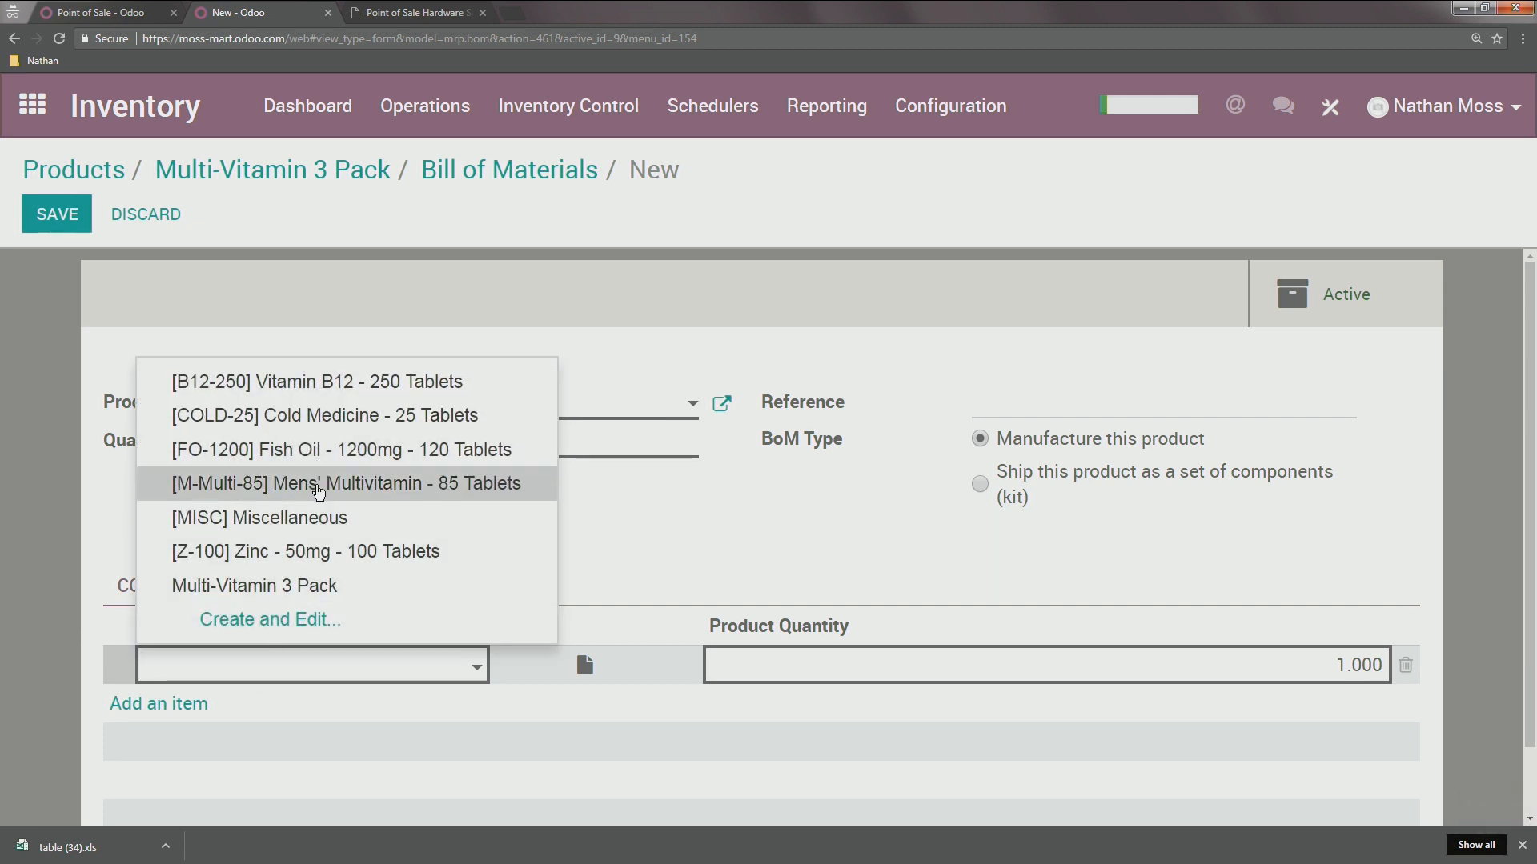
click(320, 484)
click(865, 671)
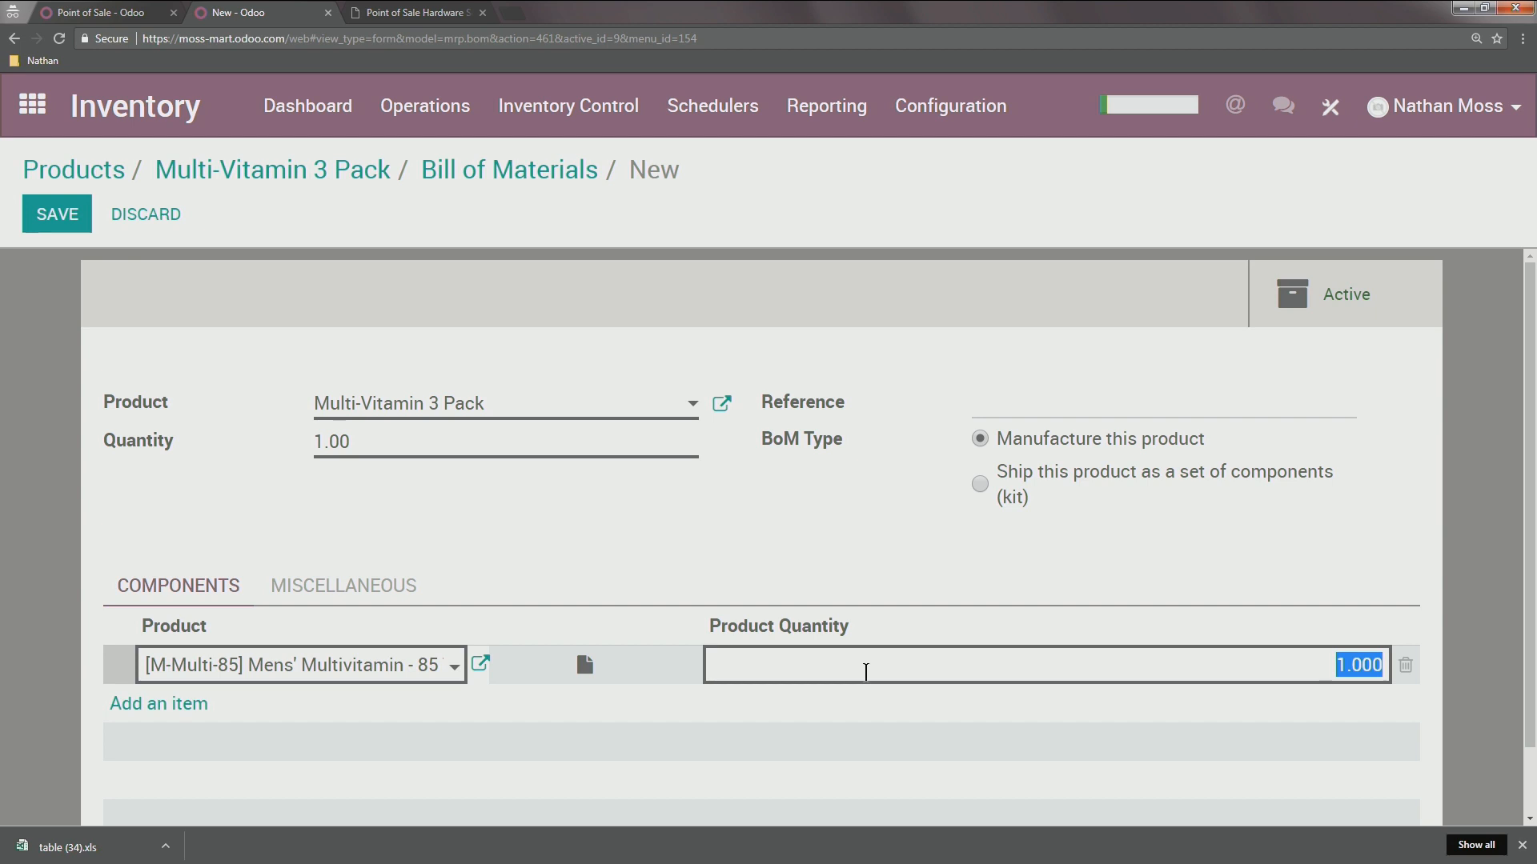
text(3)
click(848, 512)
Set the BoM type to ship the product as a kit, save the bill of materials, and return to the product list
click(981, 485)
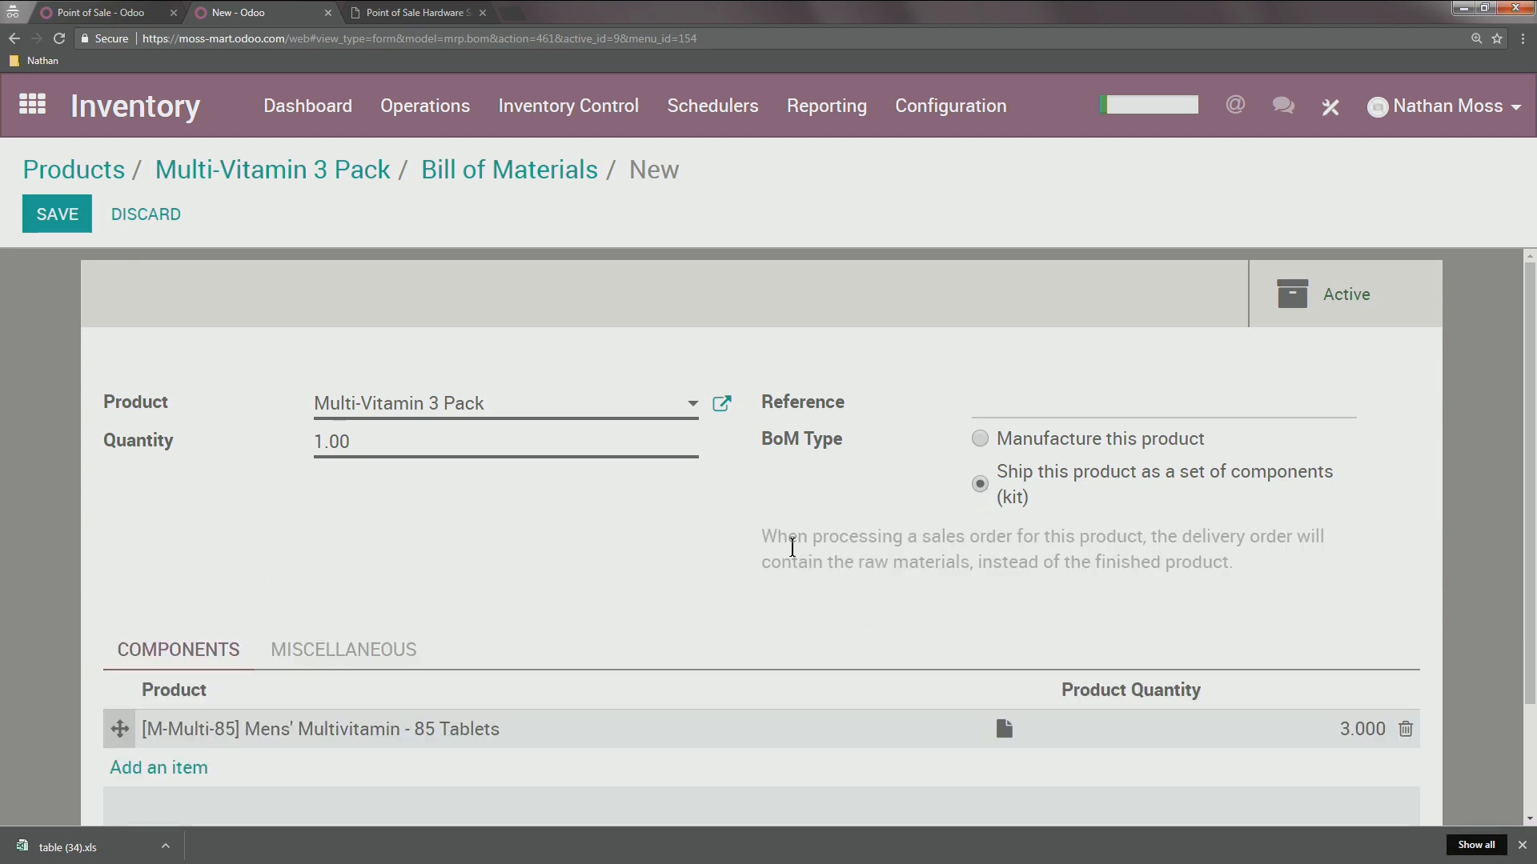
click(56, 228)
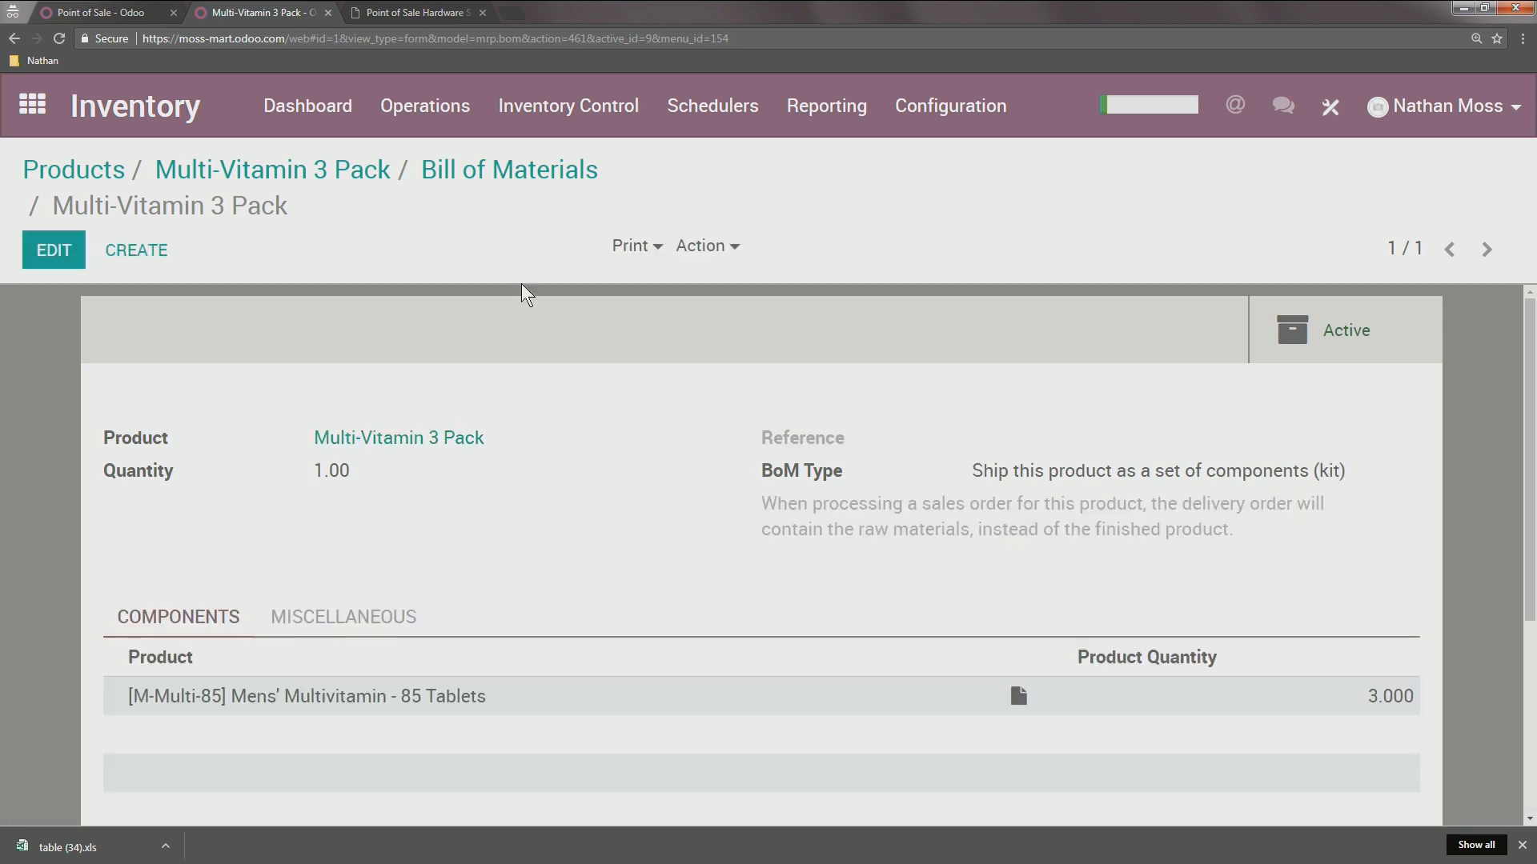
click(355, 173)
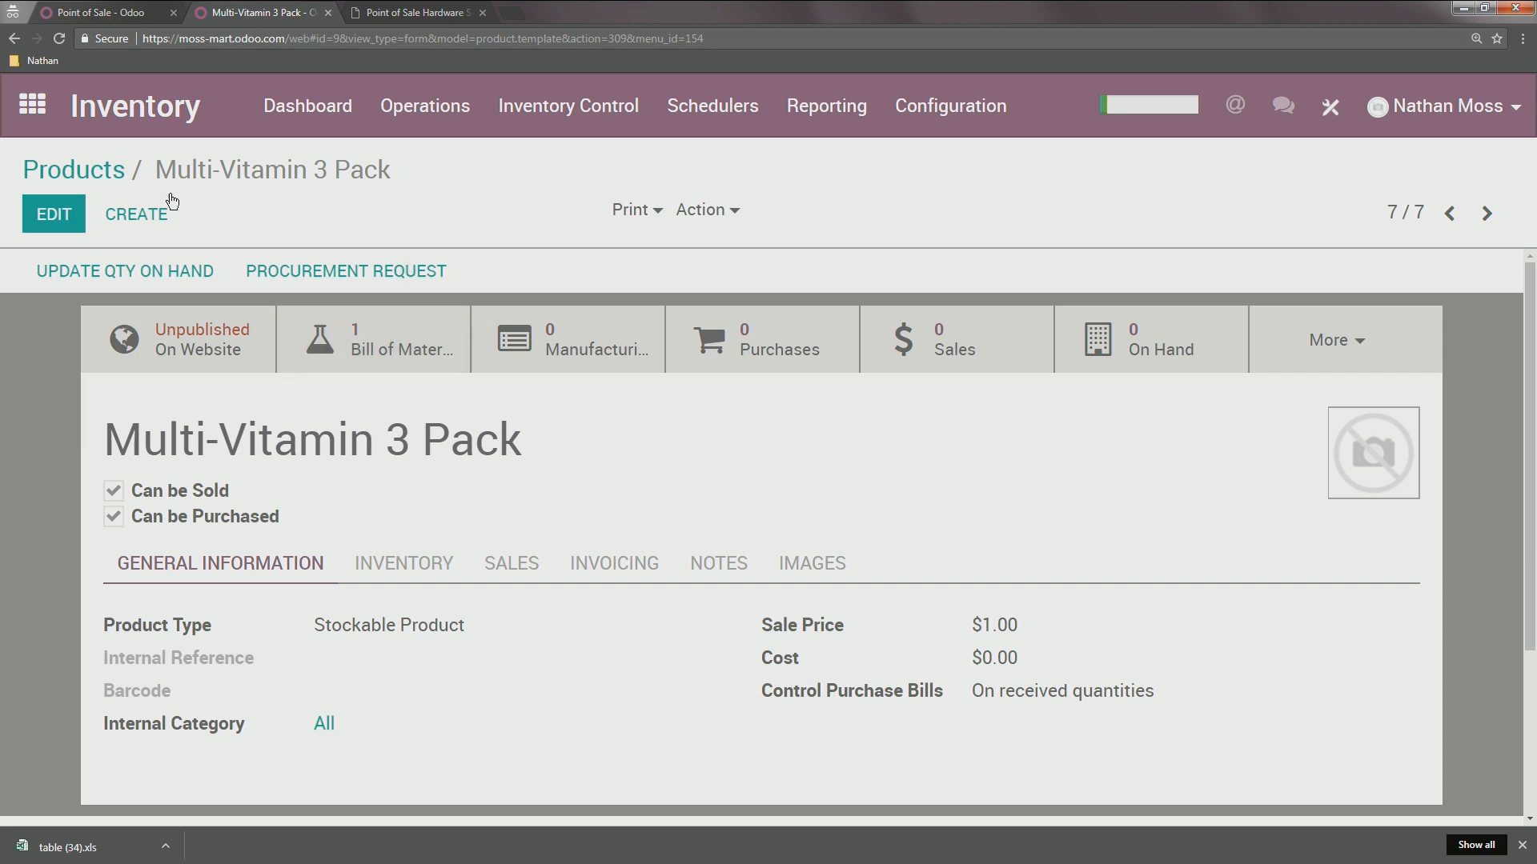
click(88, 174)
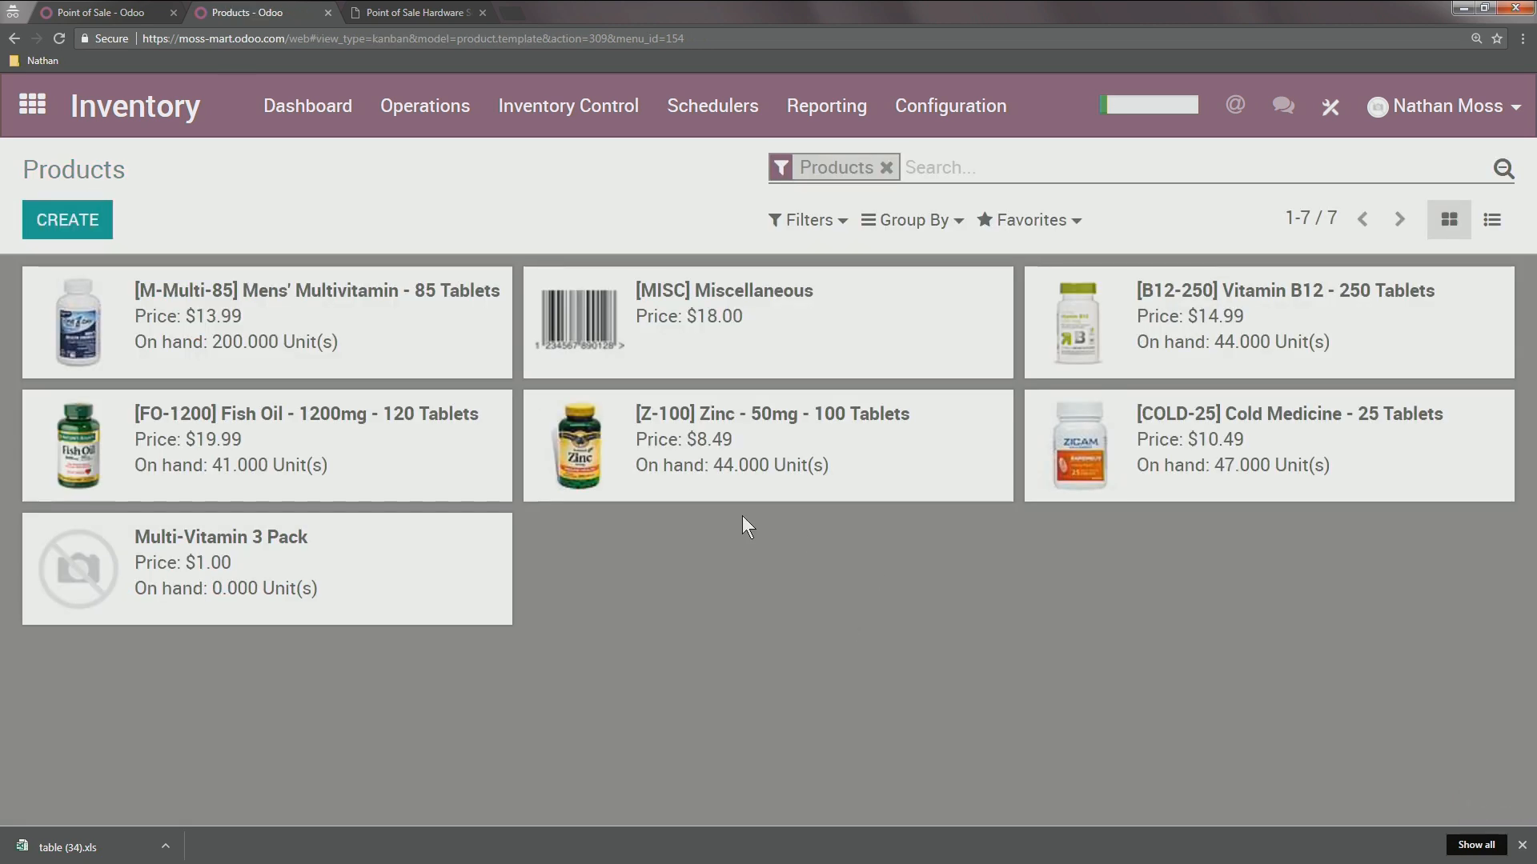
Switch to the Sales app and start a new sales order for an existing customer
click(49, 117)
click(682, 455)
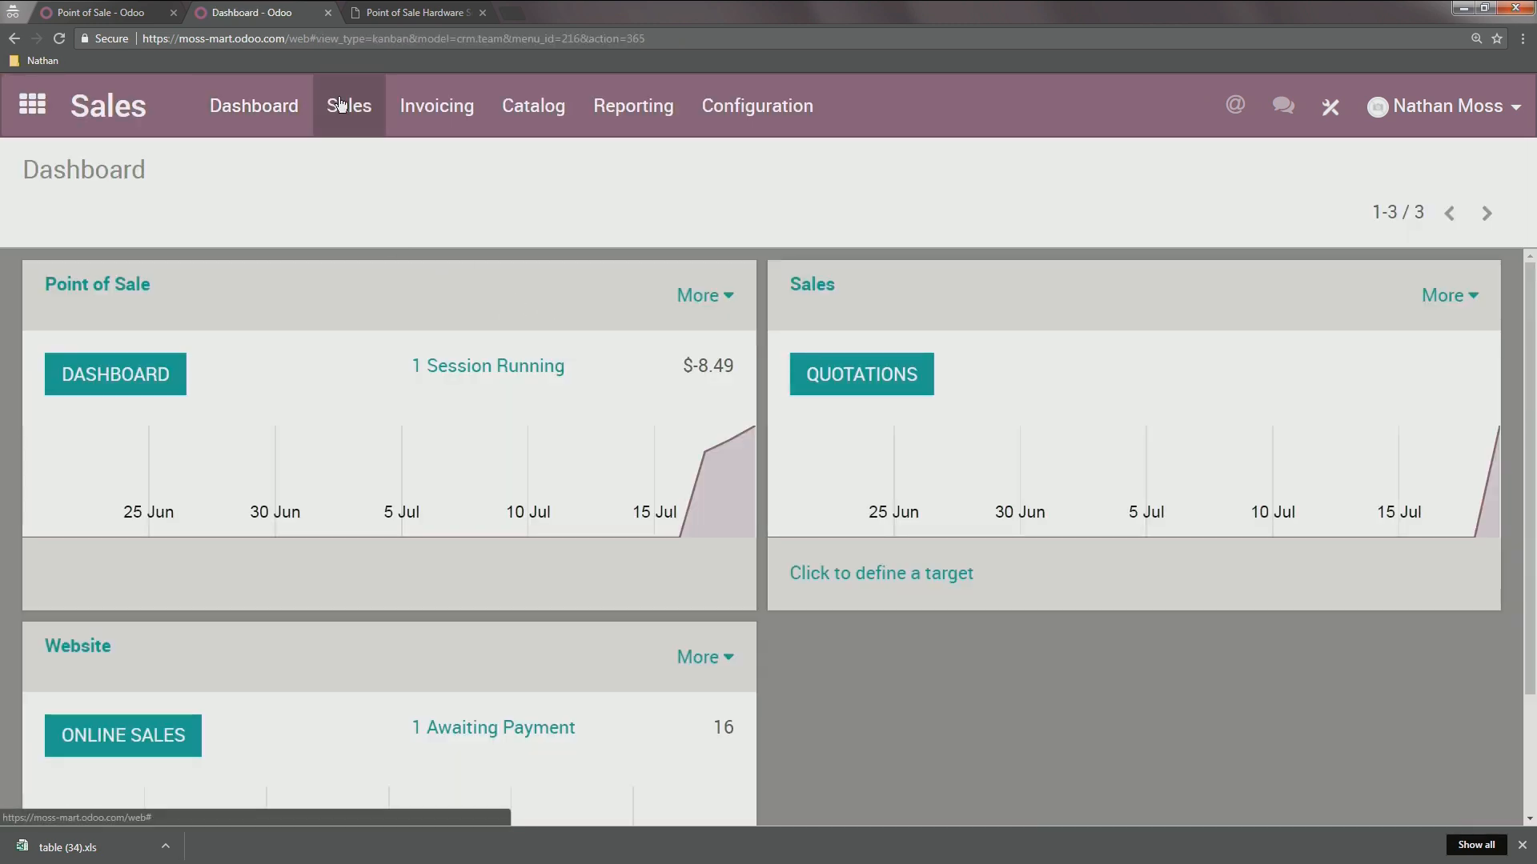
click(349, 105)
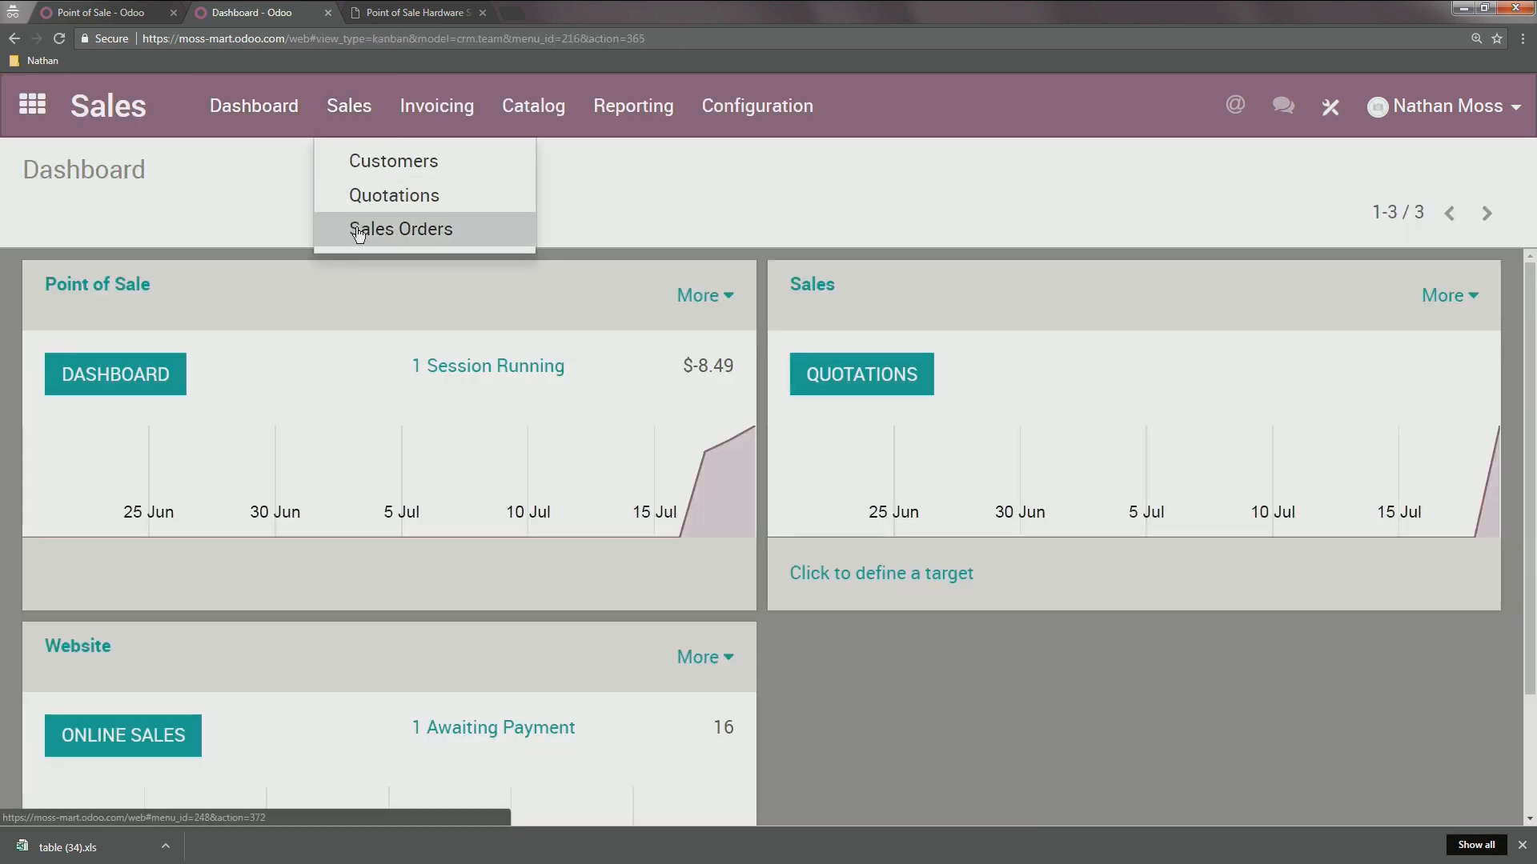
click(357, 227)
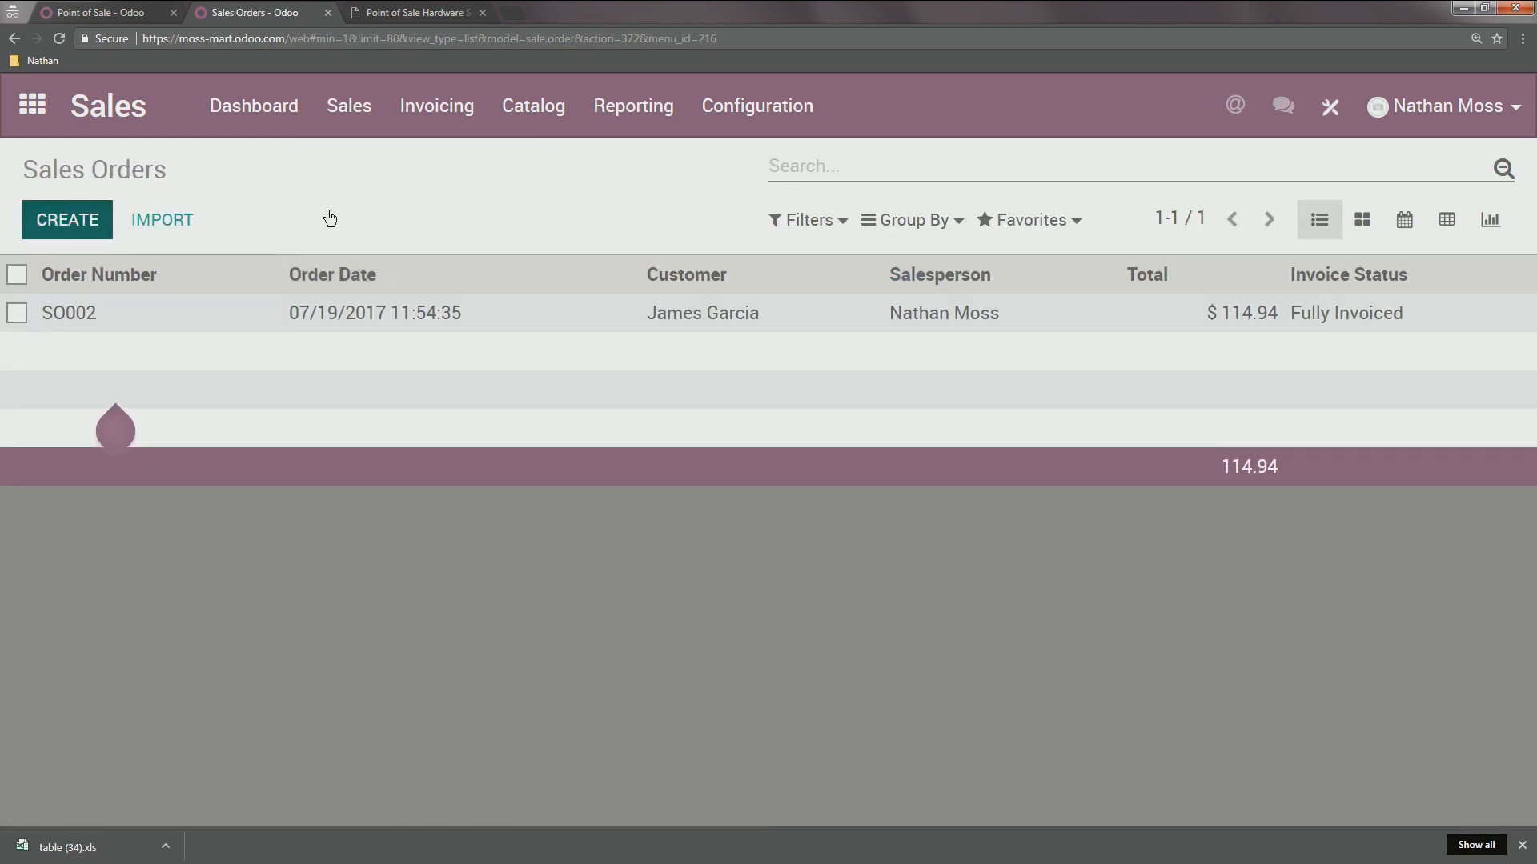
key(alt+c)
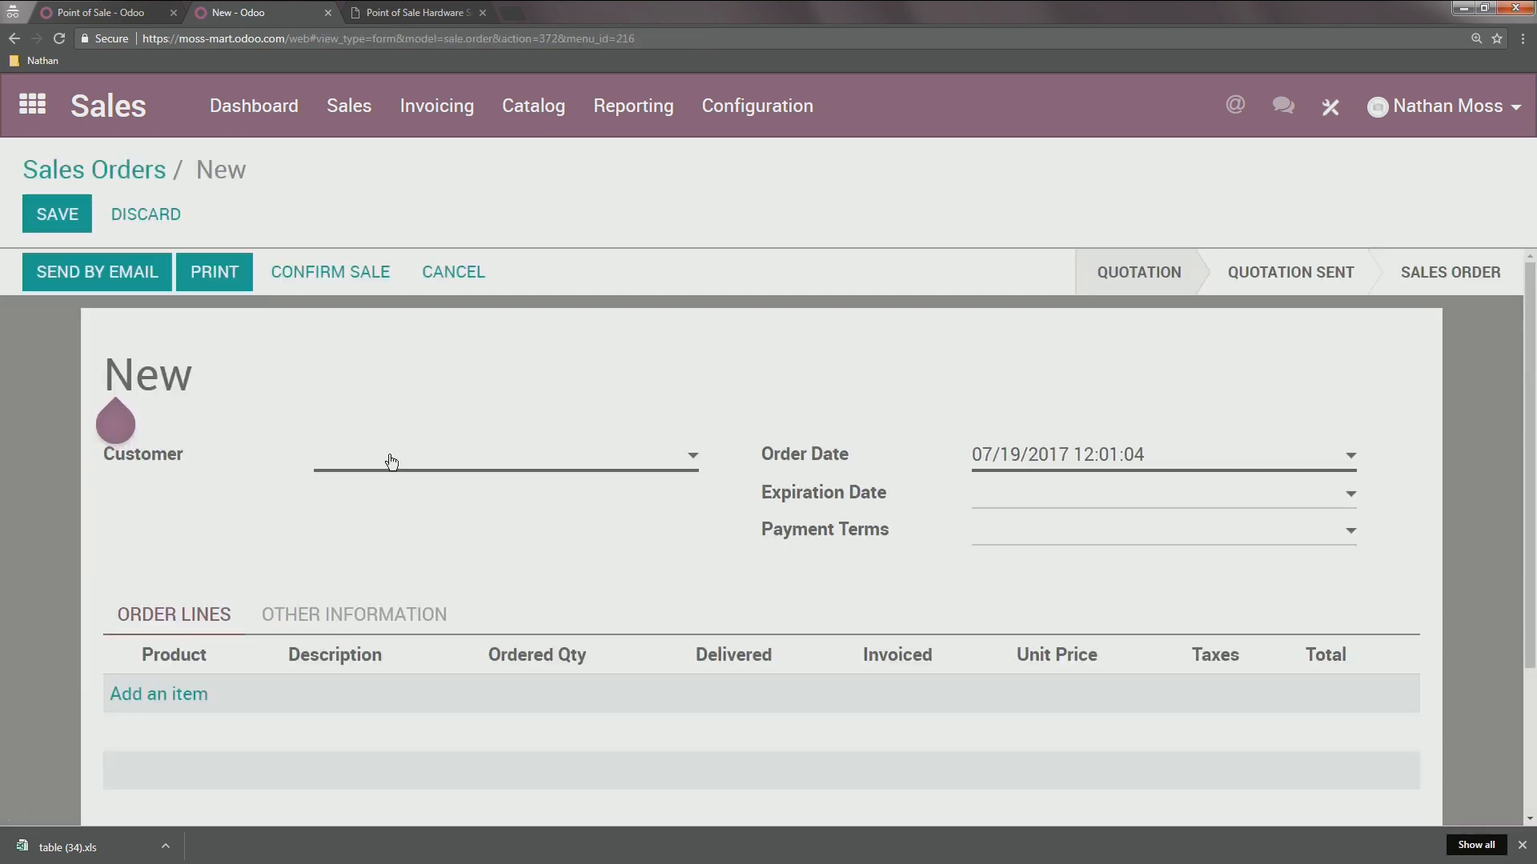
click(388, 457)
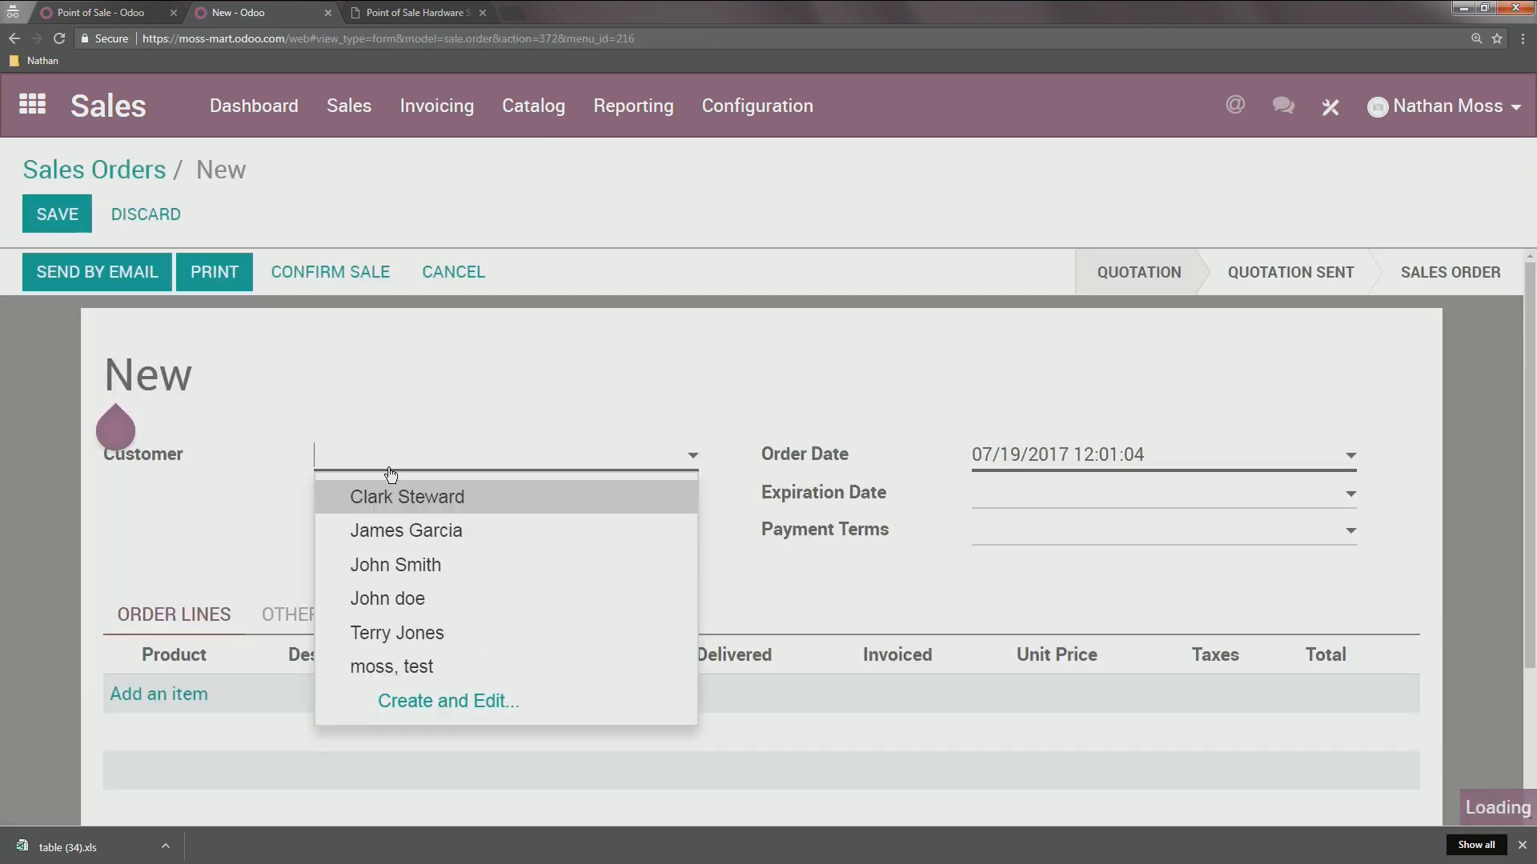
click(384, 532)
Confirm the sales order with one Multi-Vitamin 3 Pack on its order lines, and open the linked delivery
click(156, 696)
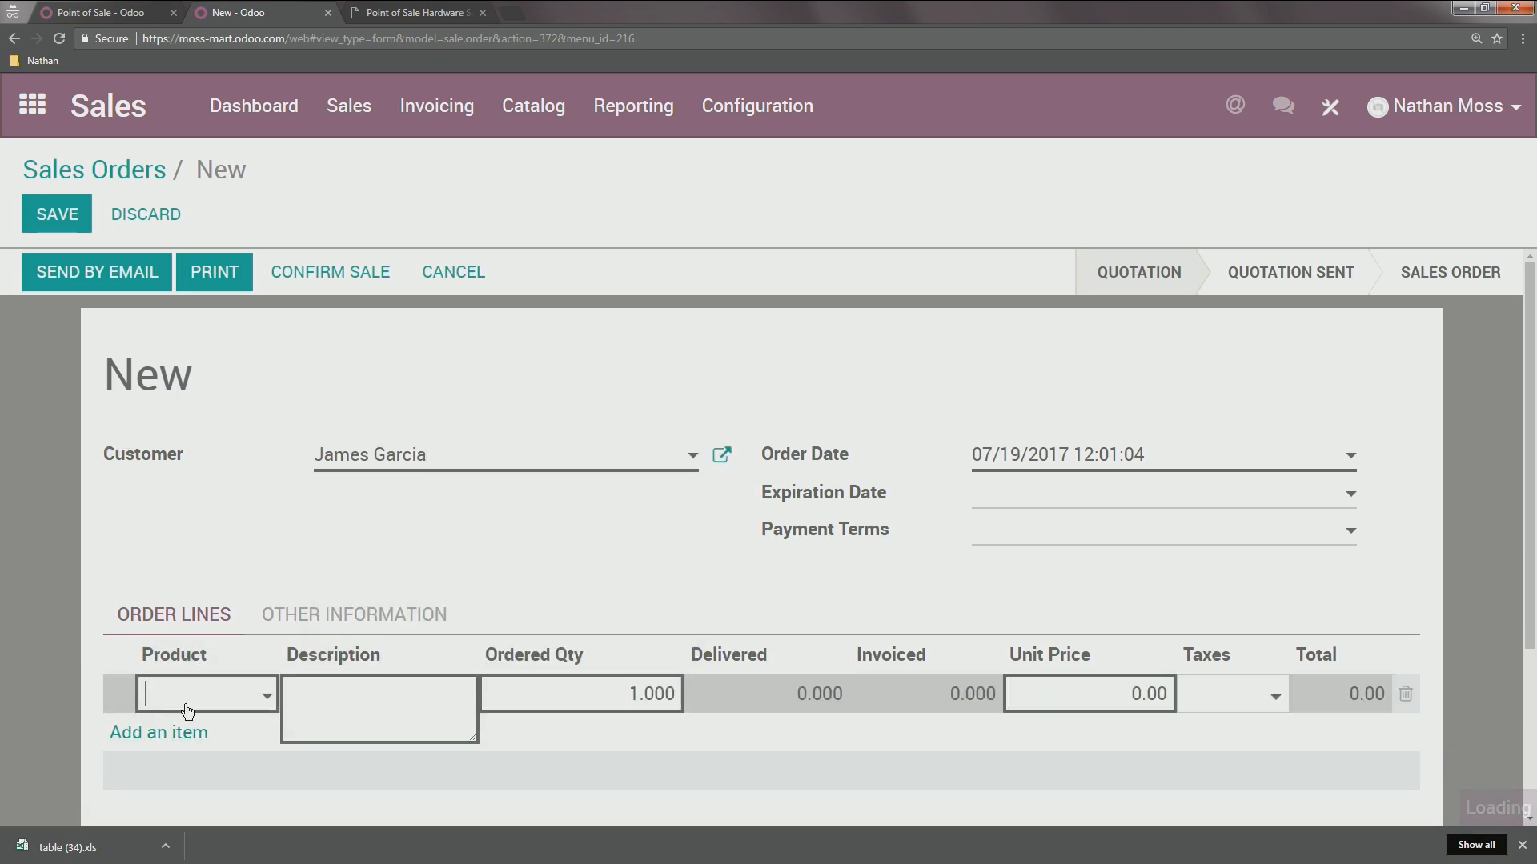
click(191, 709)
click(290, 617)
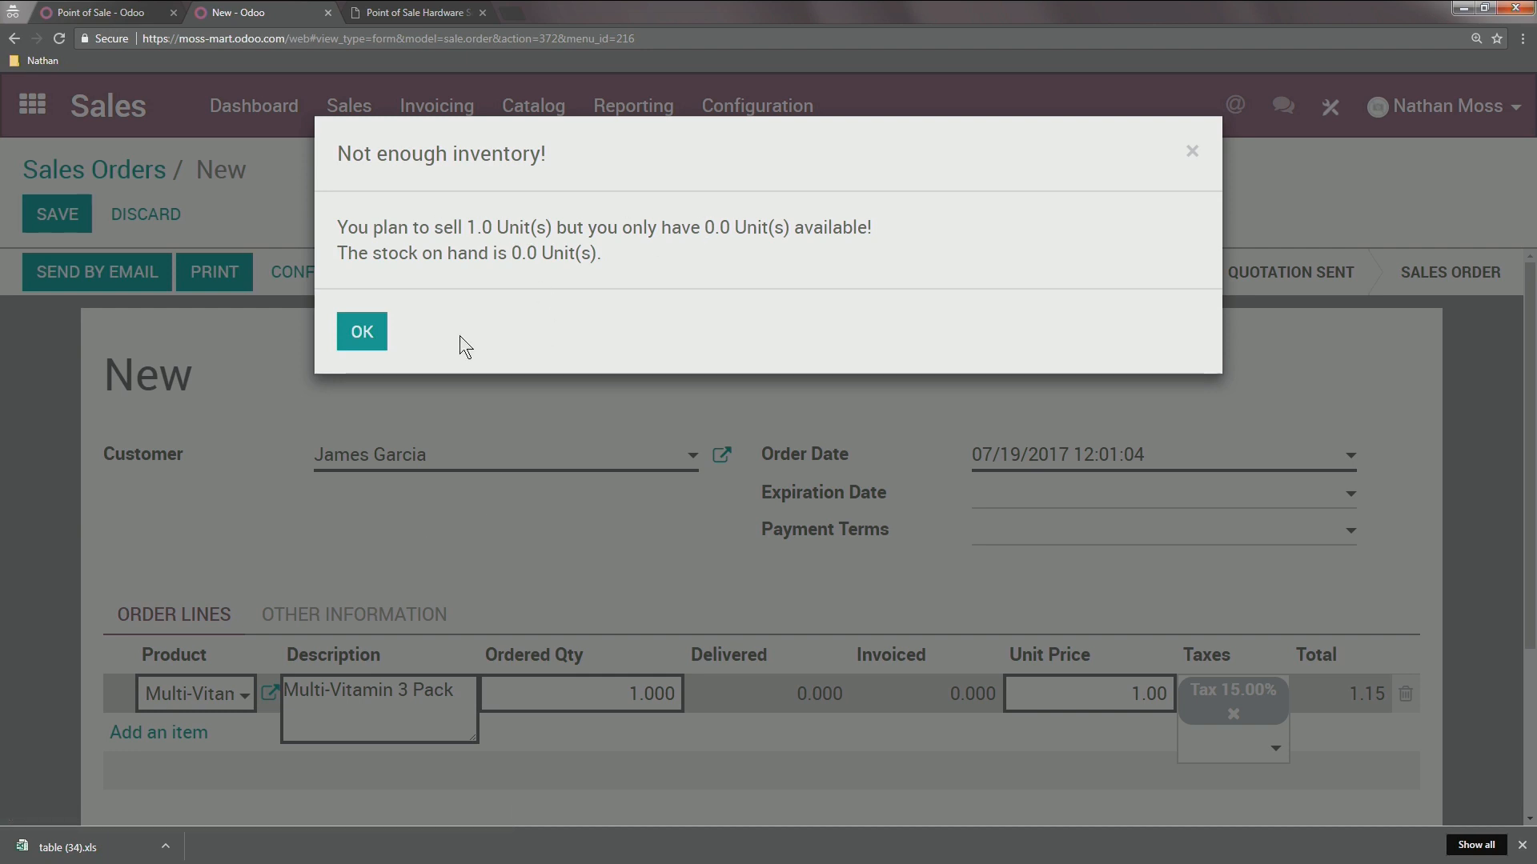
click(362, 329)
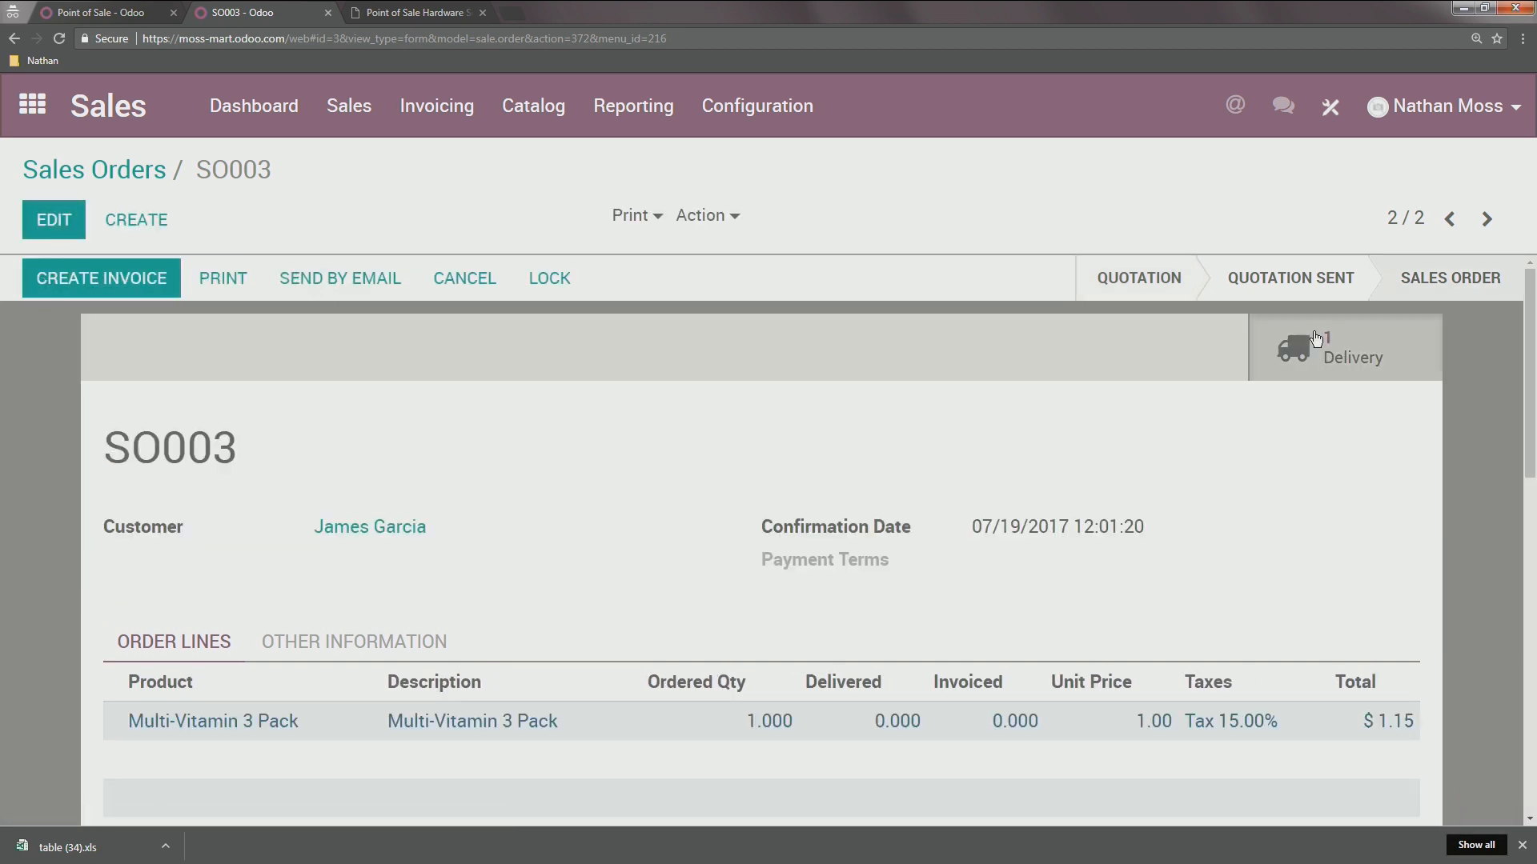
click(1313, 332)
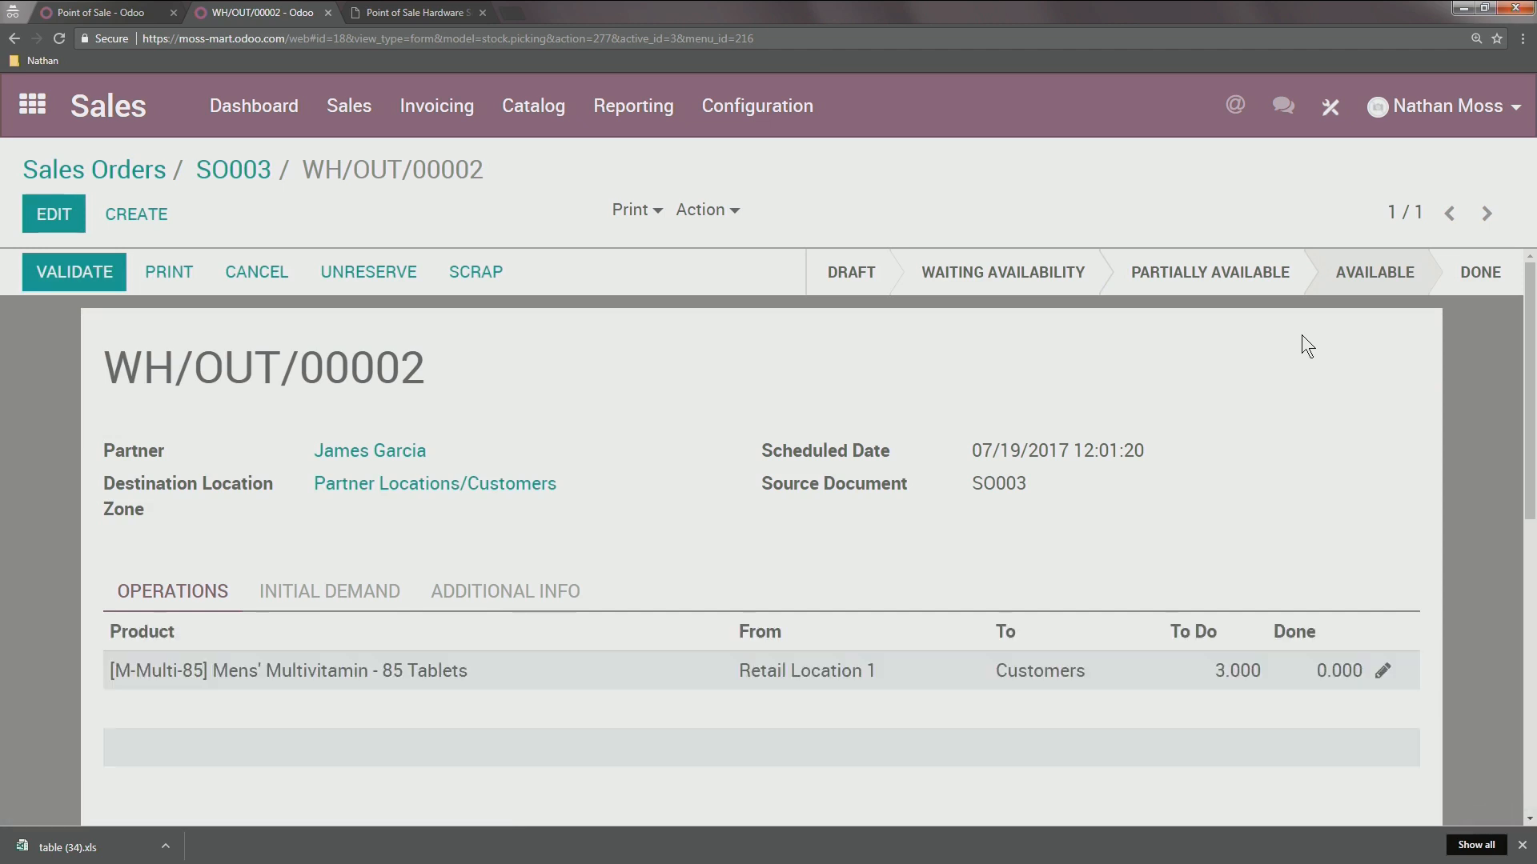